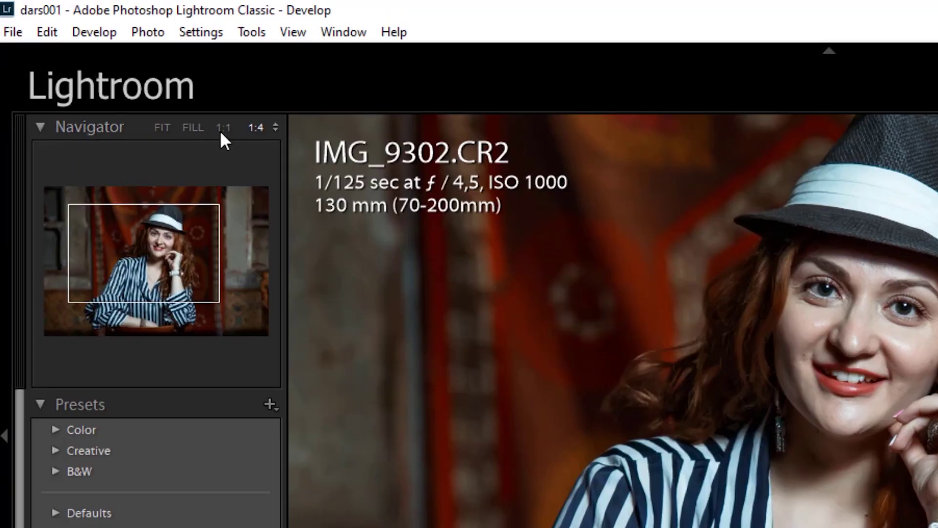
# Open the Identity Plate Editor and replace the plate text with the photographer's full name
pyautogui.click(104, 93)
pyautogui.click(164, 81)
pyautogui.click(113, 85)
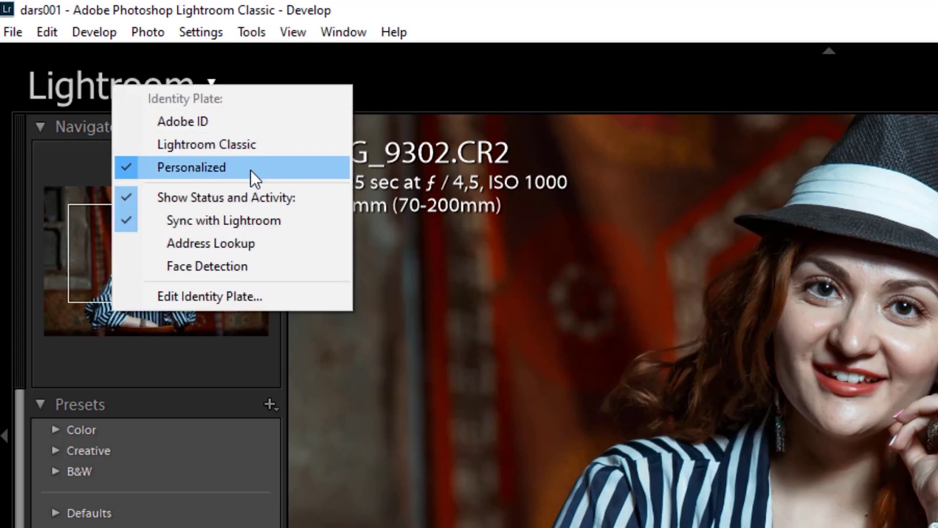
pyautogui.click(201, 303)
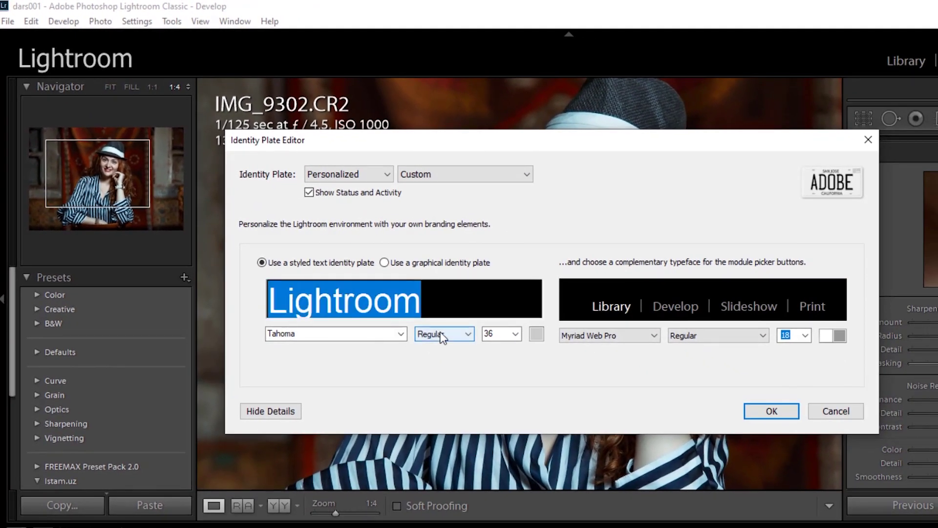
pyautogui.press('BackSpace')
pyautogui.write('Istam ')
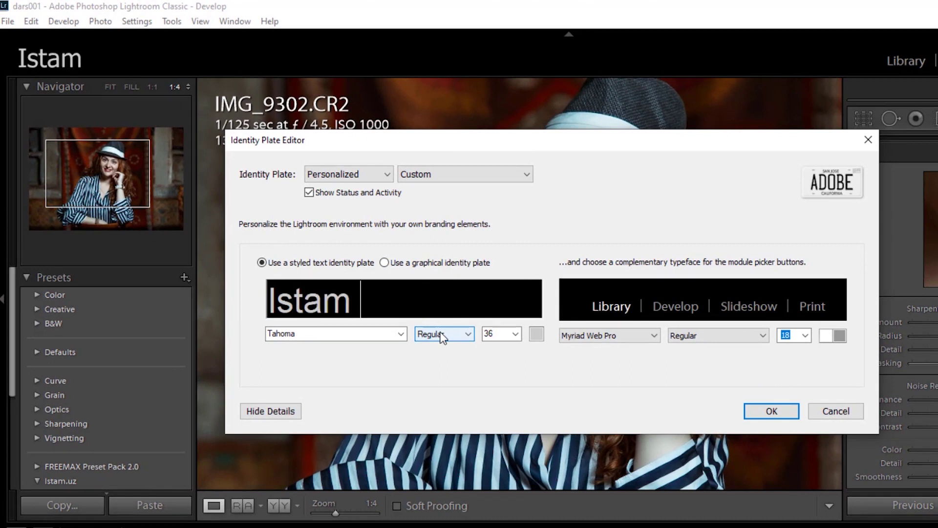
pyautogui.write('Obidov')
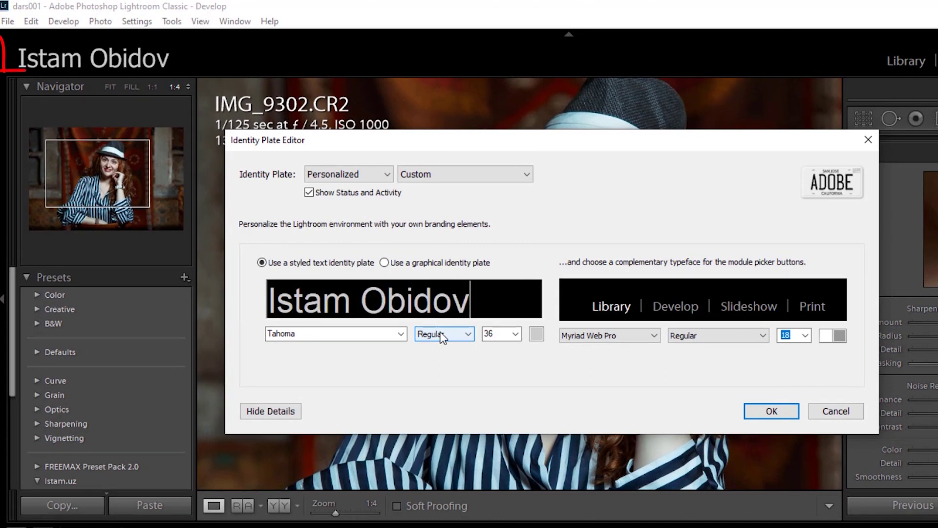
# Try Titillium Up and Verdana, then set the plate font to Bahnschrift SemiLight
pyautogui.click(401, 337)
pyautogui.click(371, 221)
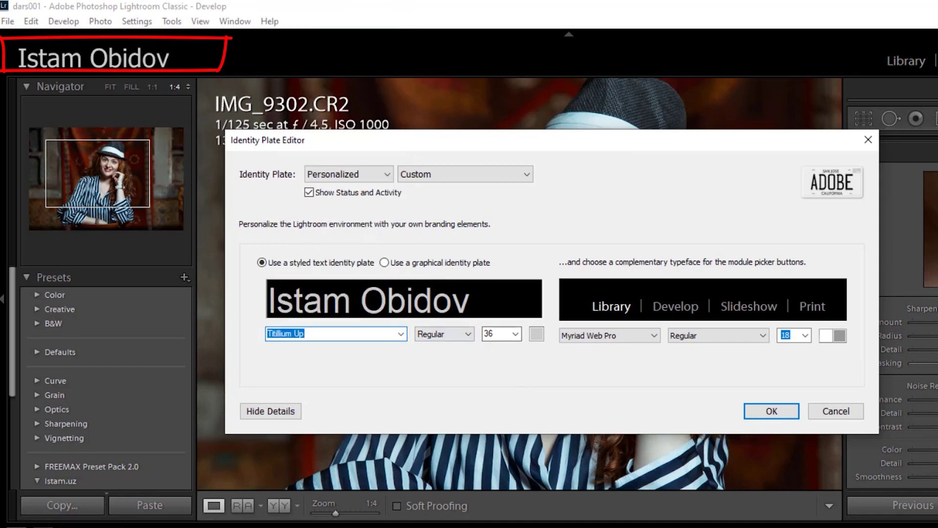
pyautogui.scroll(1, 262, 333)
pyautogui.click(401, 334)
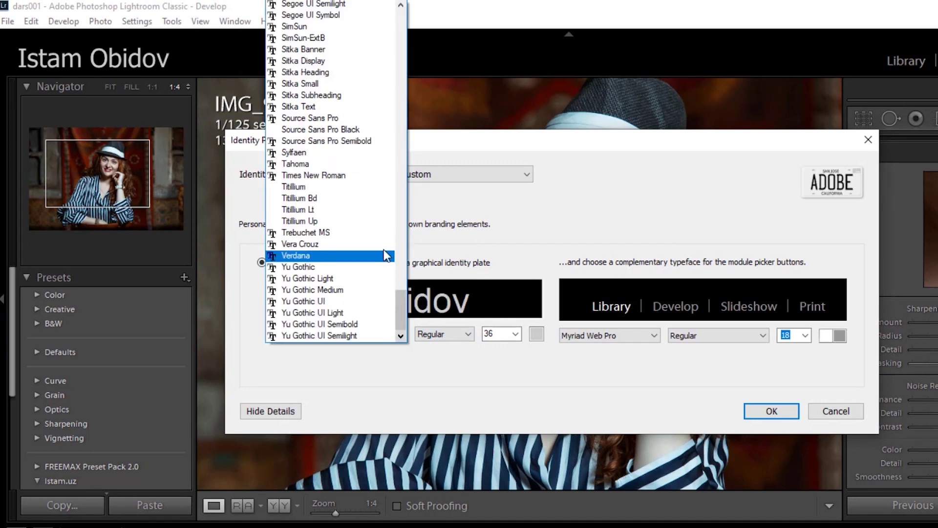
pyautogui.click(386, 255)
pyautogui.click(372, 333)
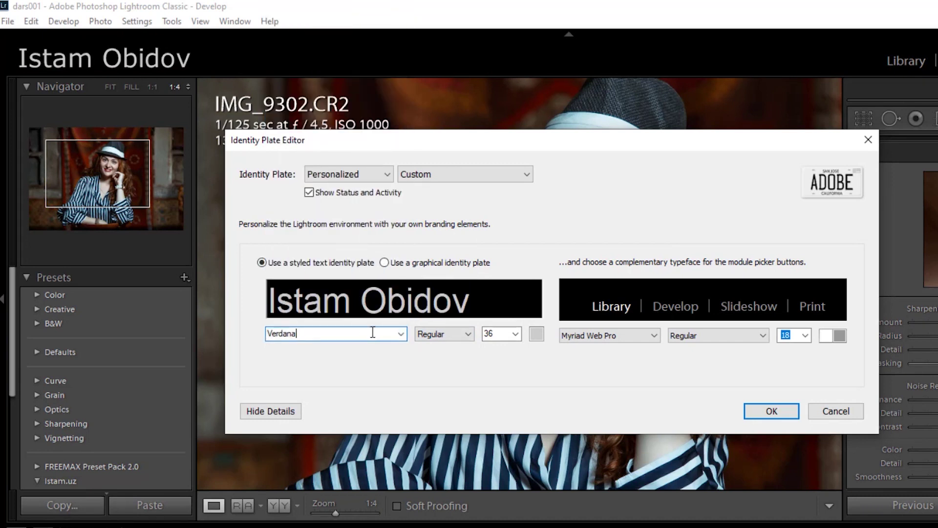
pyautogui.scroll(-2, 372, 332)
pyautogui.scroll(-1, 372, 333)
pyautogui.scroll(-1, 372, 332)
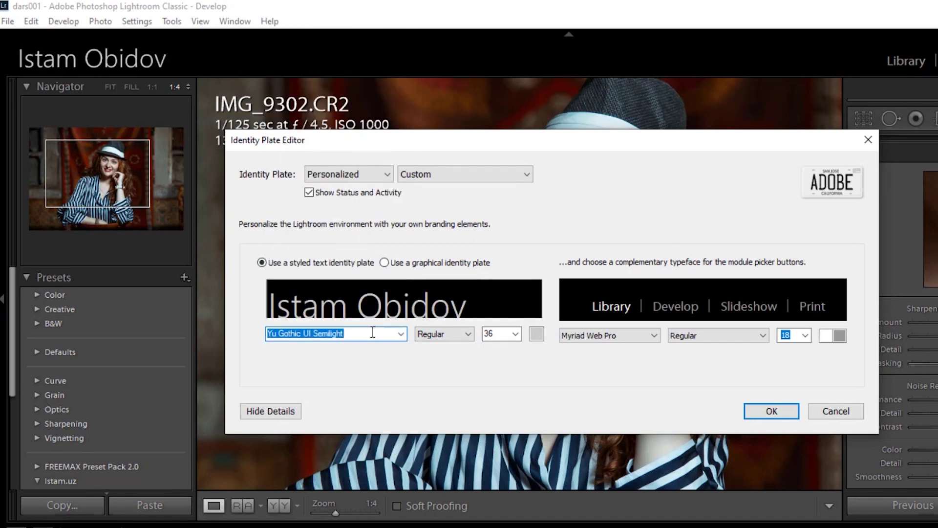
pyautogui.click(401, 334)
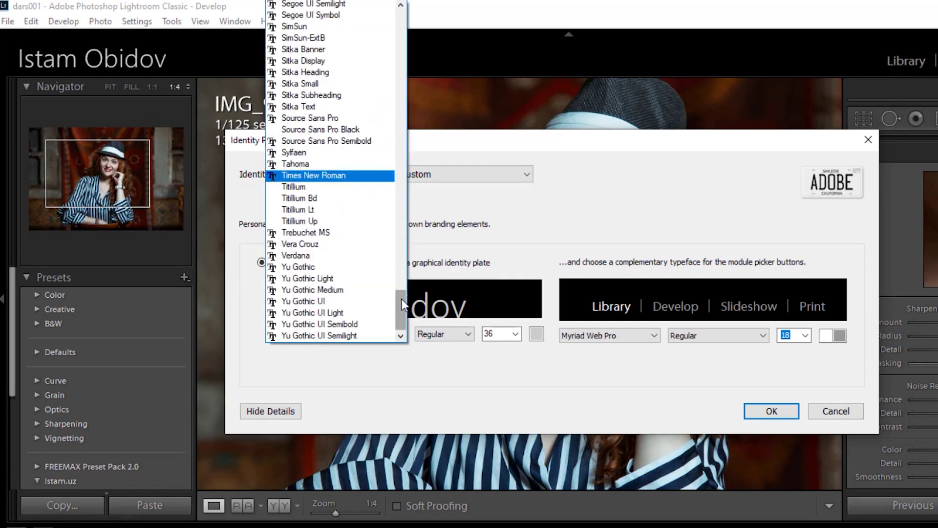
pyautogui.moveTo(402, 304); pyautogui.dragTo(401, 28)
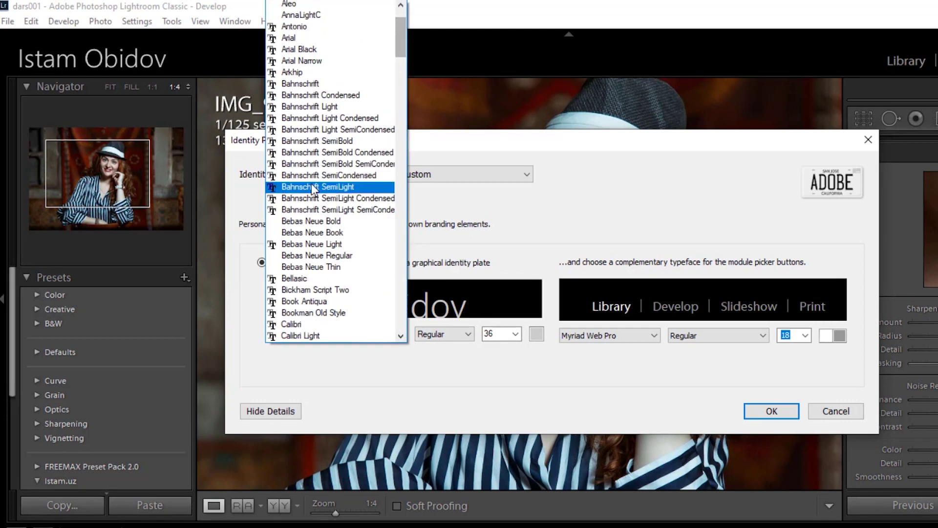
pyautogui.click(312, 187)
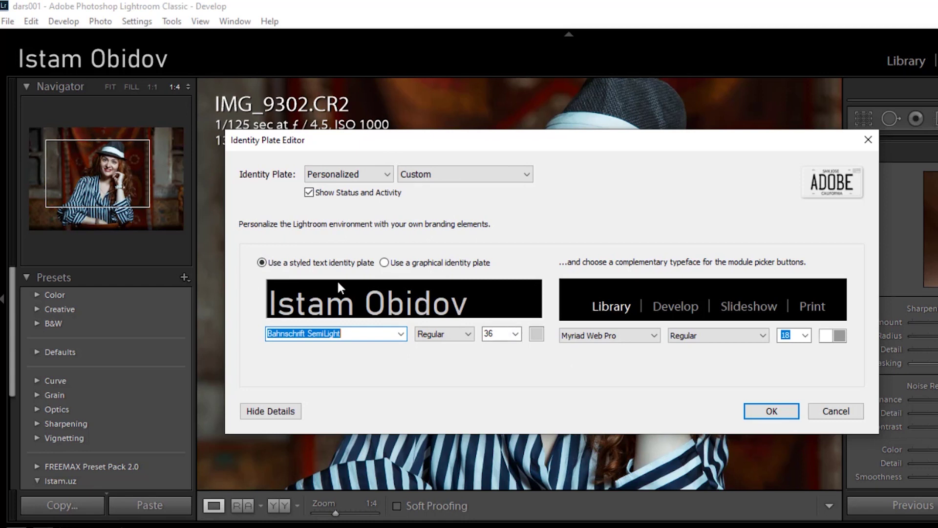
# Switch to a graphical identity plate using the log2.png logo and apply it
pyautogui.click(385, 263)
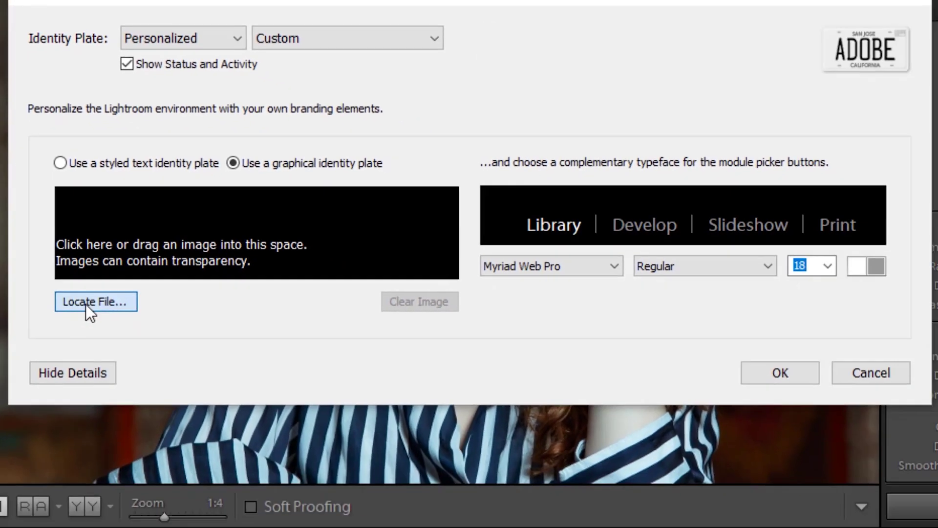
pyautogui.click(110, 386)
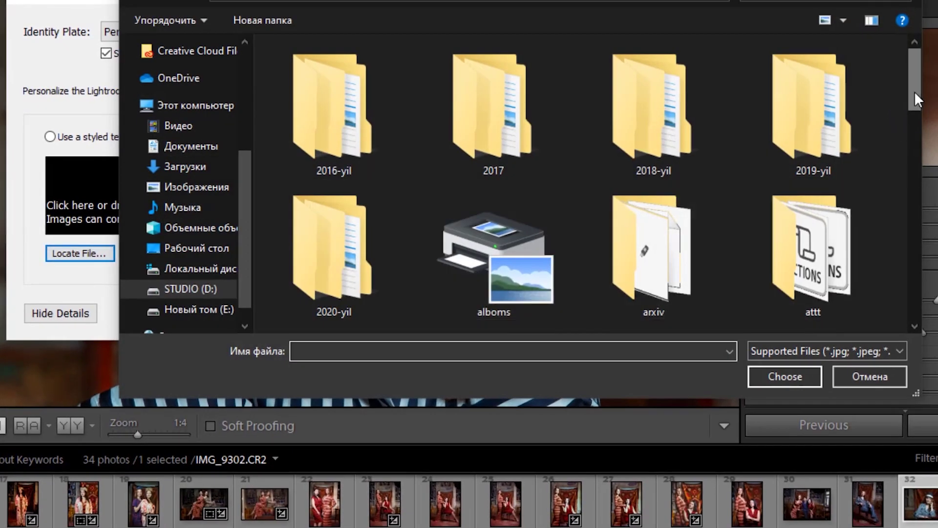
pyautogui.moveTo(916, 98); pyautogui.dragTo(918, 150)
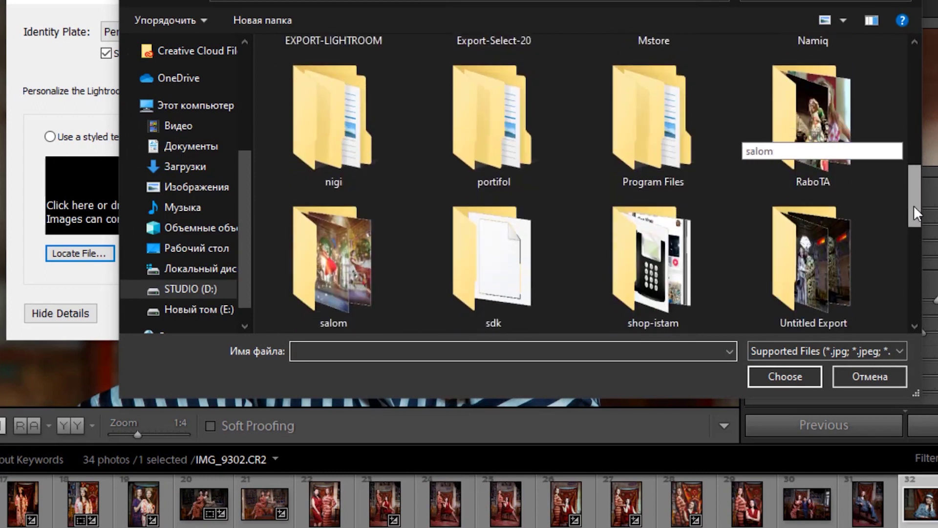
pyautogui.moveTo(916, 142); pyautogui.dragTo(917, 286)
pyautogui.click(621, 168)
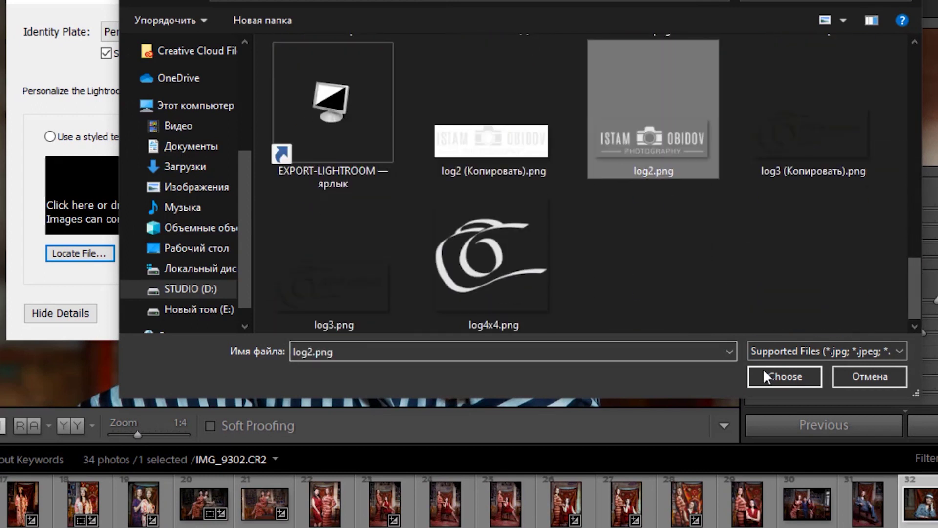
pyautogui.click(782, 376)
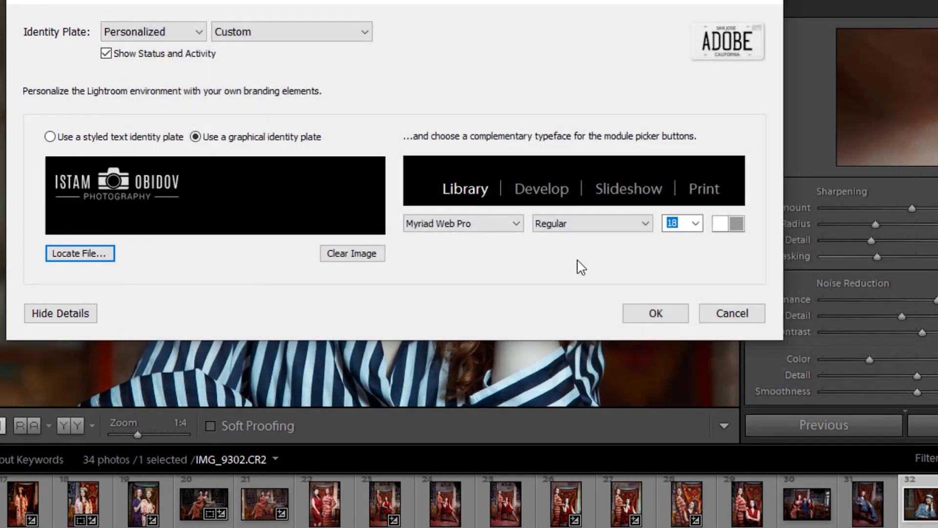
pyautogui.click(653, 315)
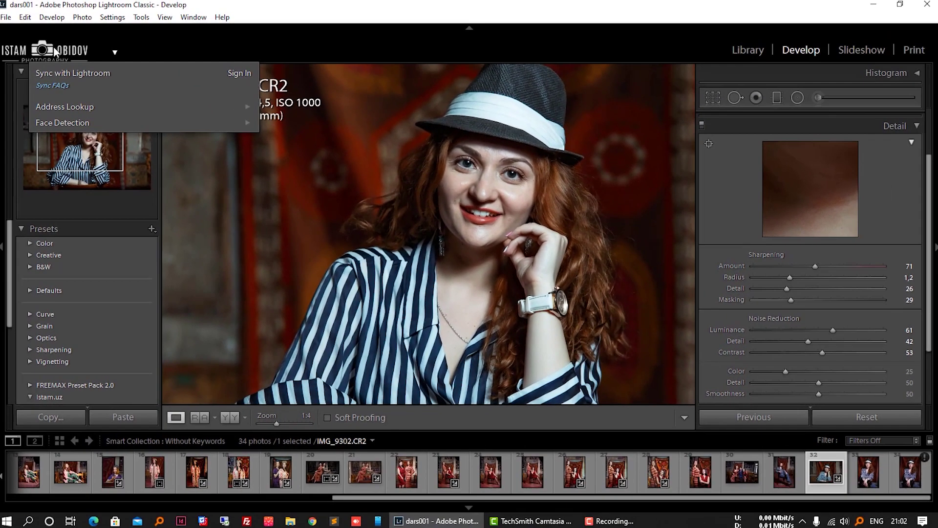
# Reopen the editor, choose a styled text plate with the photographer's full name, and apply it
pyautogui.rightClick(15, 47)
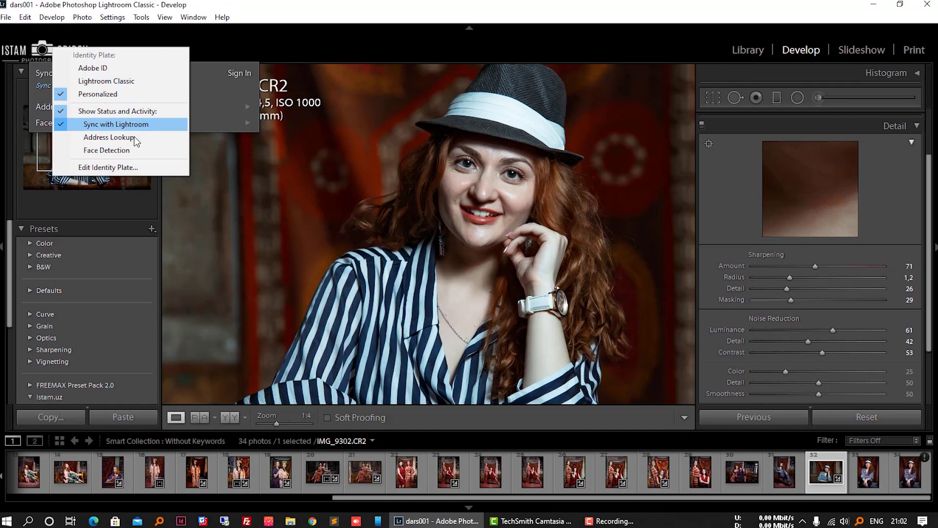
pyautogui.click(120, 167)
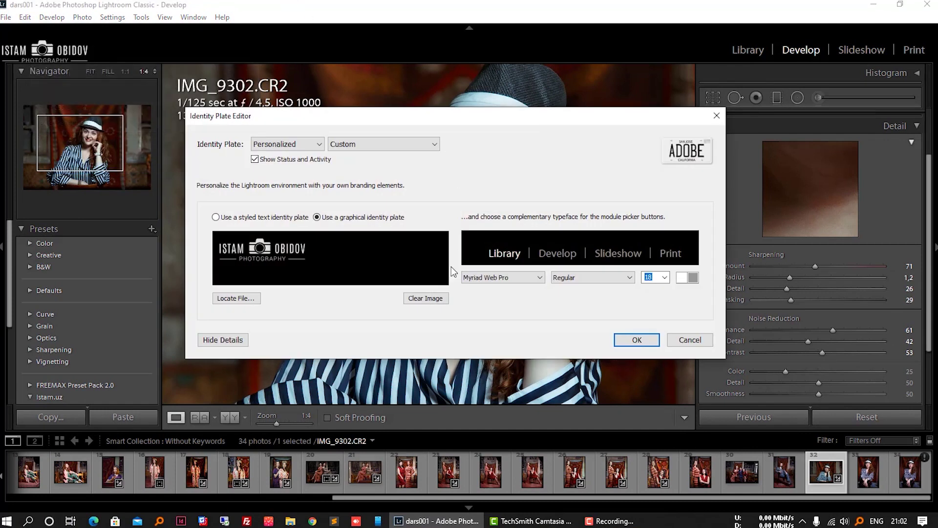
pyautogui.click(244, 218)
pyautogui.write('Istam Obidi')
pyautogui.press('BackSpace')
pyautogui.write('ov')
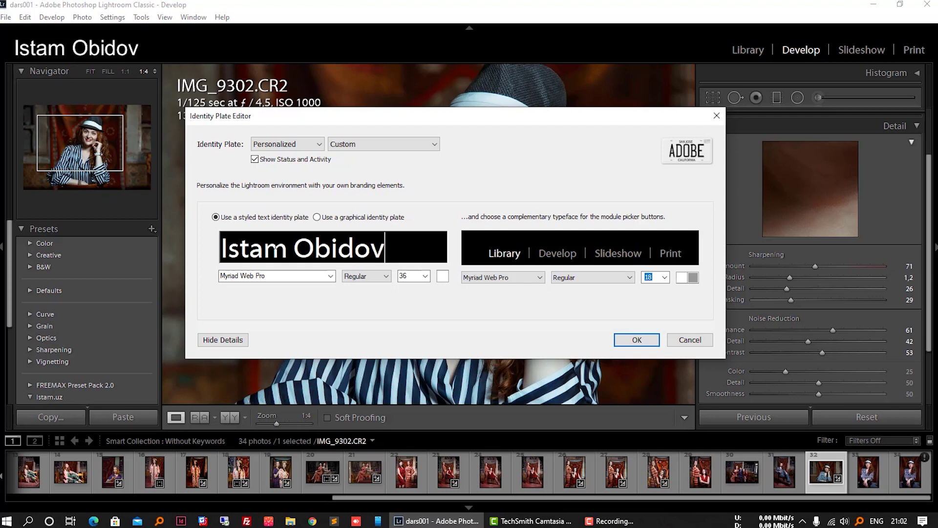
pyautogui.click(641, 344)
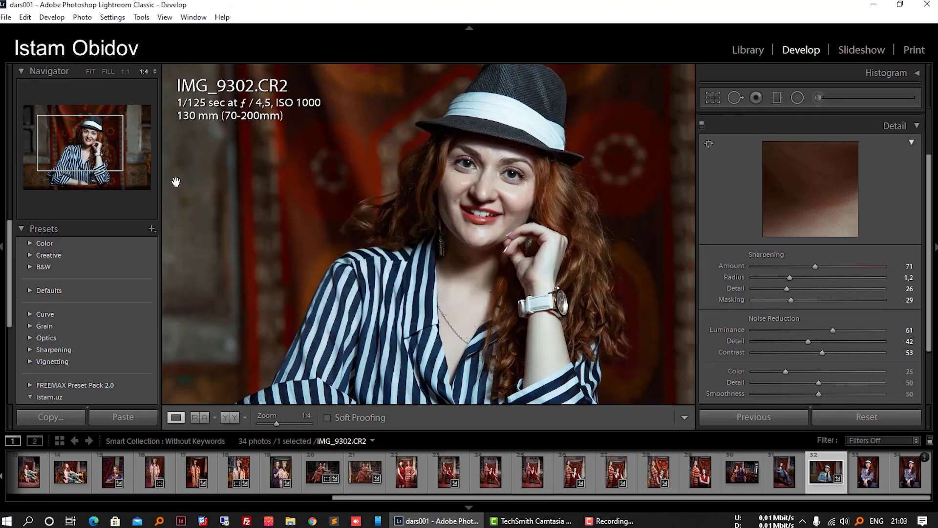
pyautogui.click(98, 53)
# Set the module picker font to Raleway Italic in the Identity Plate Editor
pyautogui.click(151, 172)
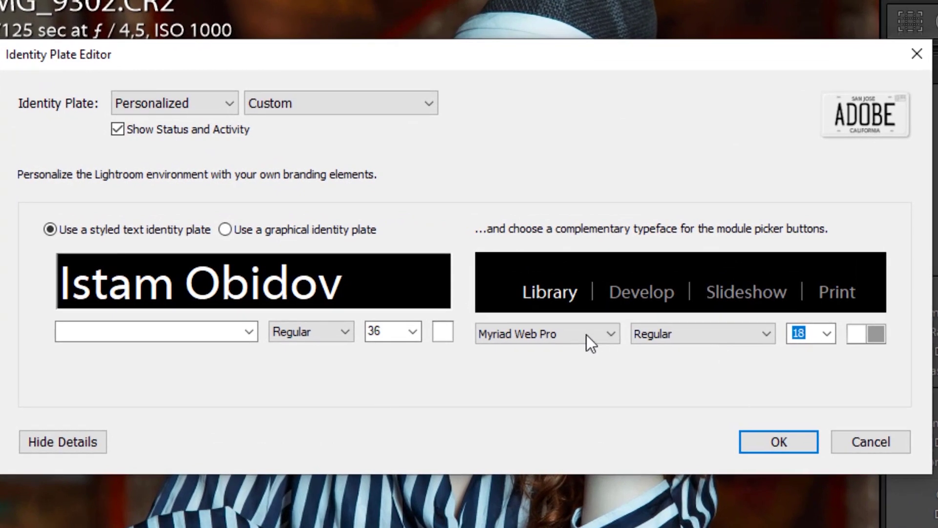
pyautogui.click(587, 335)
pyautogui.click(551, 166)
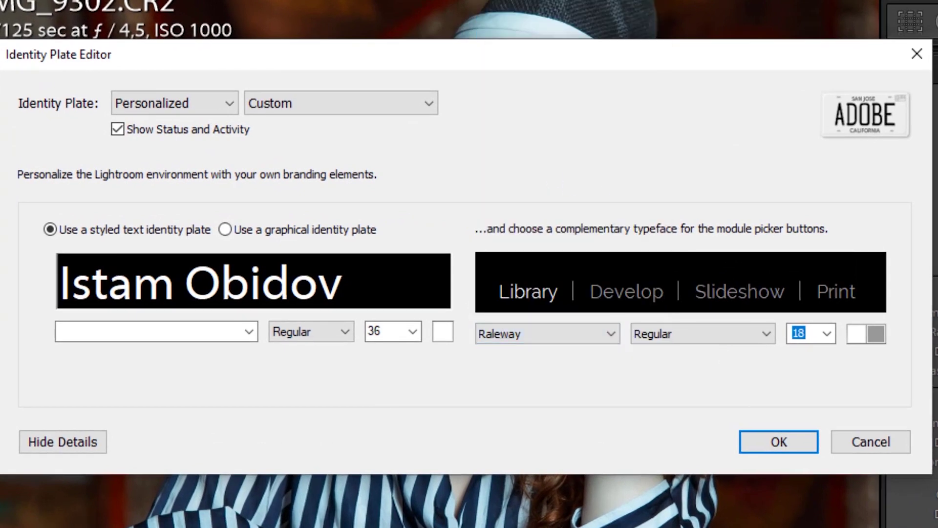
pyautogui.click(715, 337)
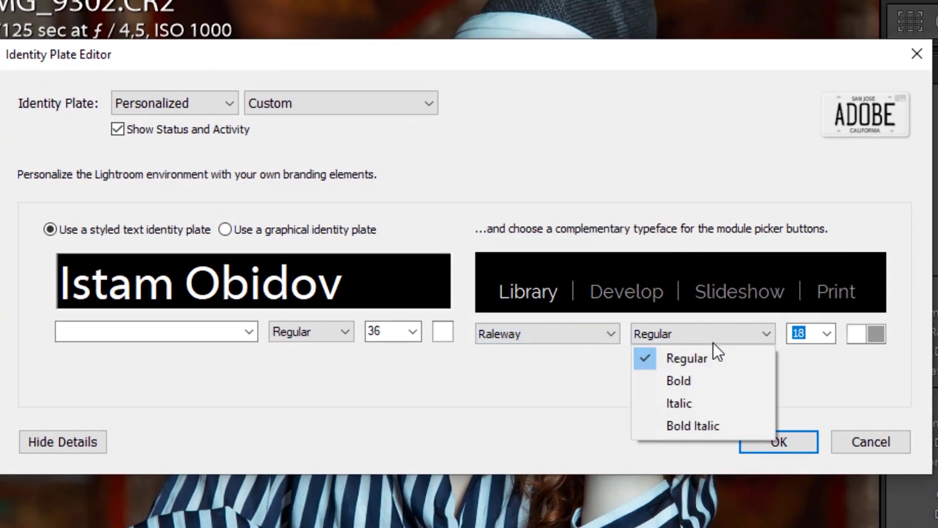
pyautogui.click(694, 426)
pyautogui.click(681, 333)
pyautogui.click(681, 400)
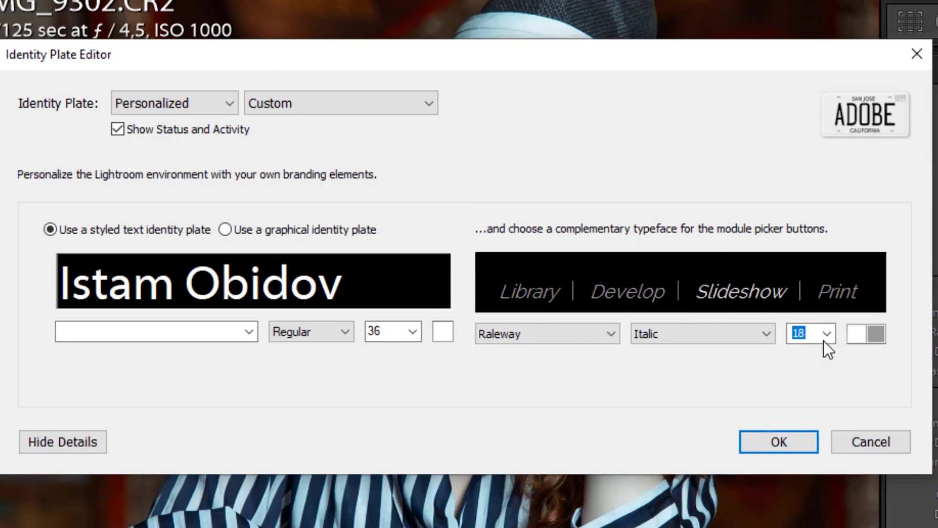
# Colour the active module name yellow and the inactive module names red
pyautogui.click(857, 334)
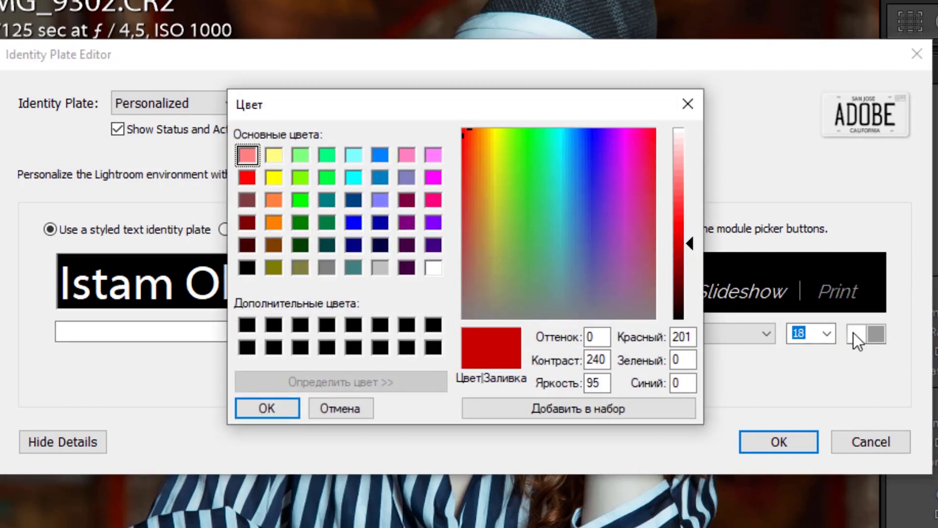
pyautogui.click(274, 177)
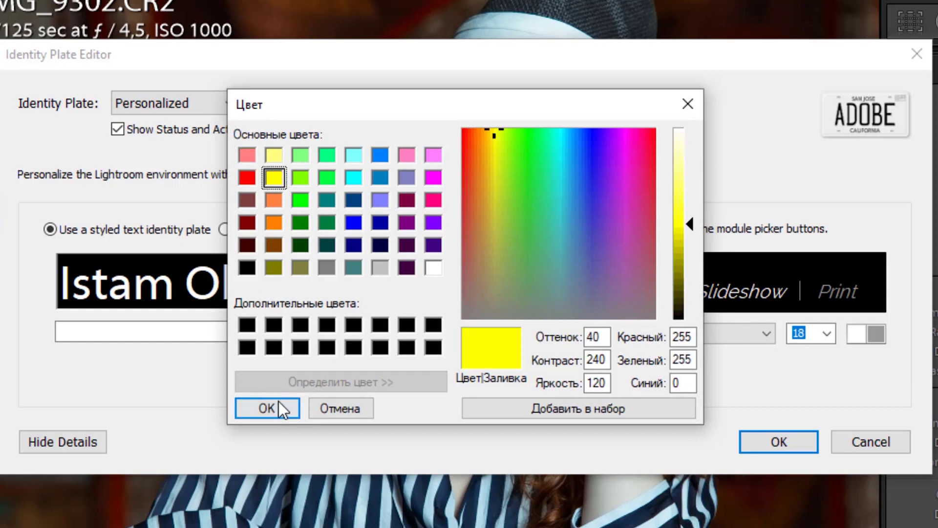
pyautogui.click(277, 414)
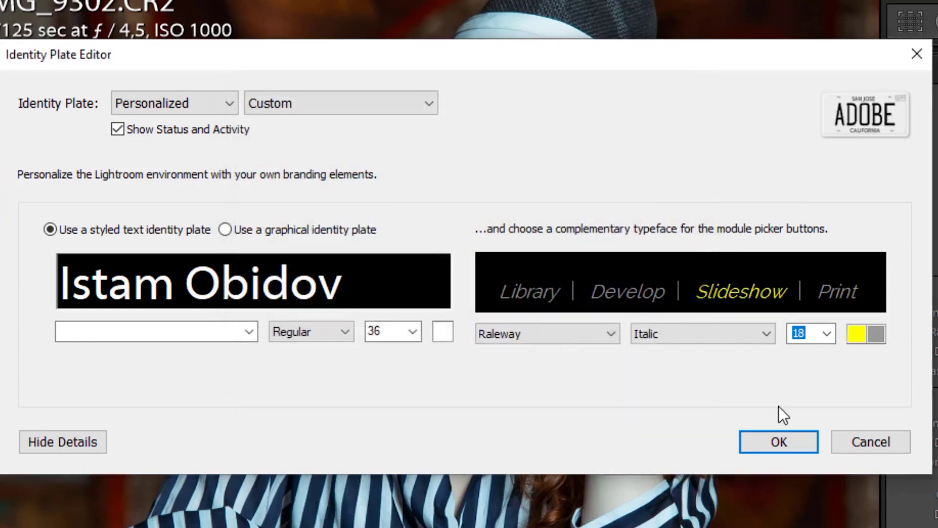
pyautogui.click(875, 335)
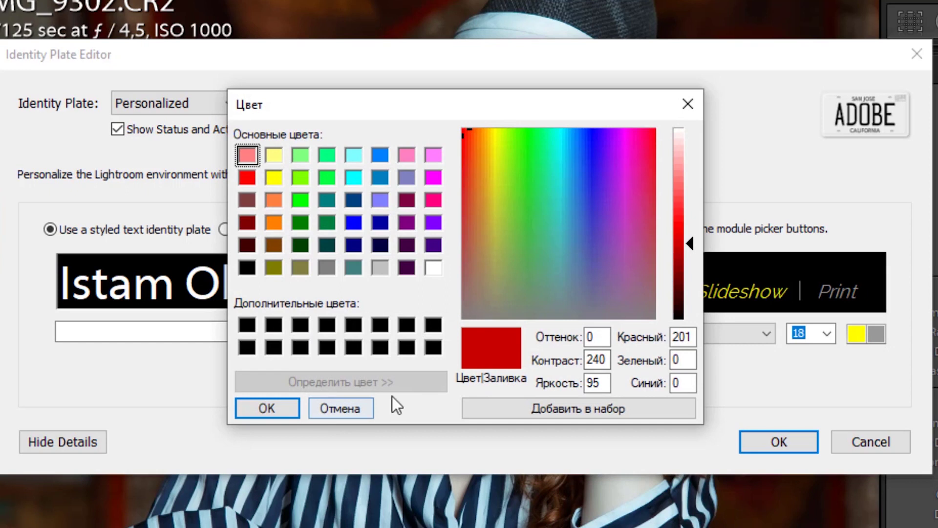
pyautogui.click(248, 177)
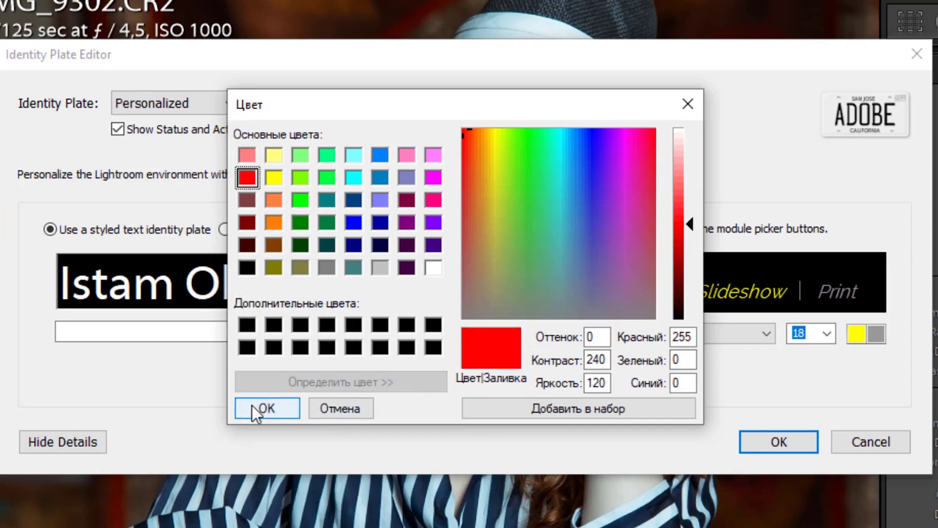
pyautogui.click(251, 408)
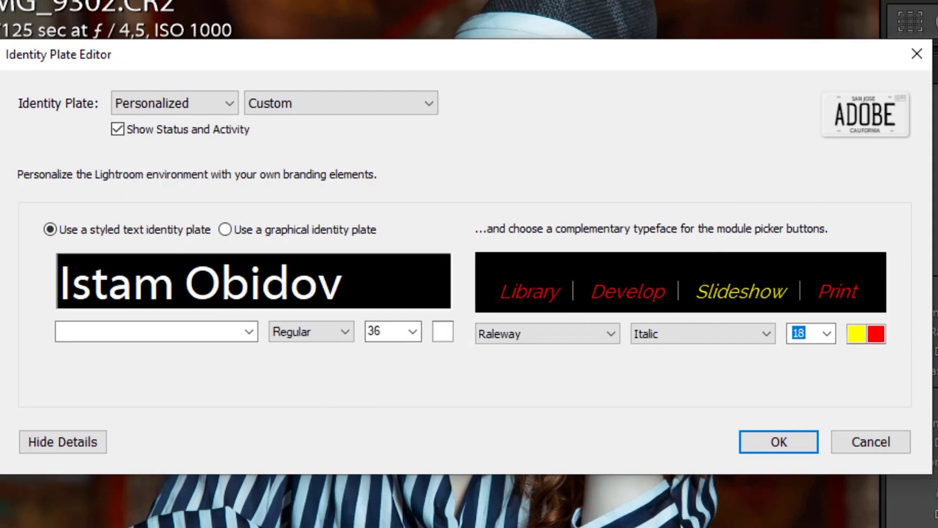
# Apply the identity plate, add Map to the module picker, and visit Map
pyautogui.click(773, 451)
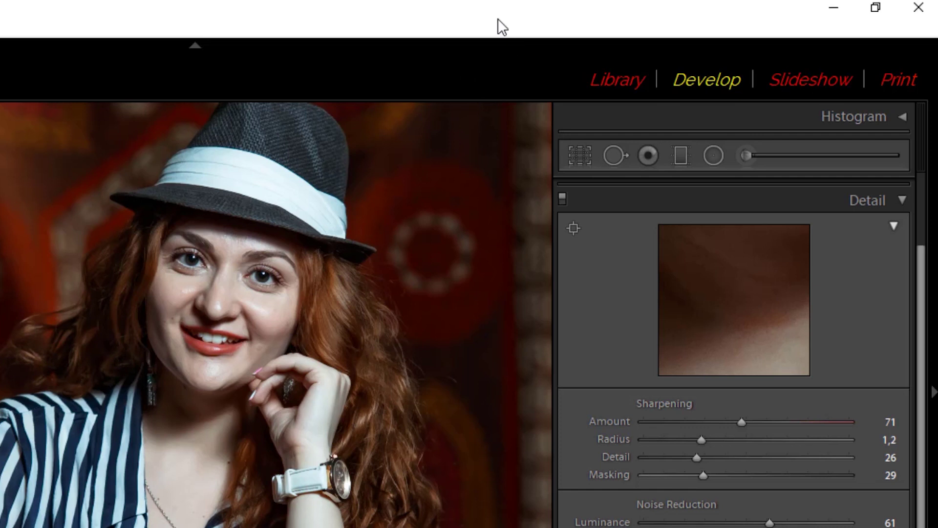
pyautogui.rightClick(519, 72)
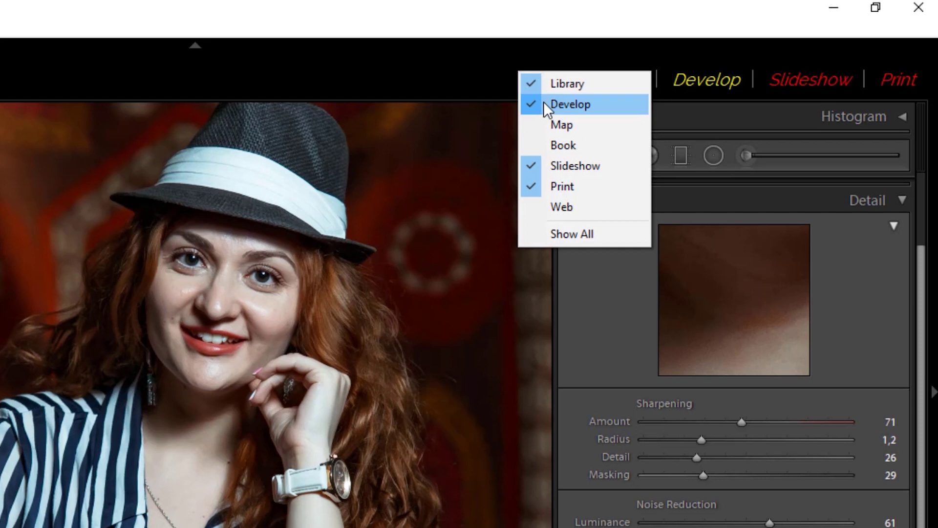
pyautogui.click(529, 125)
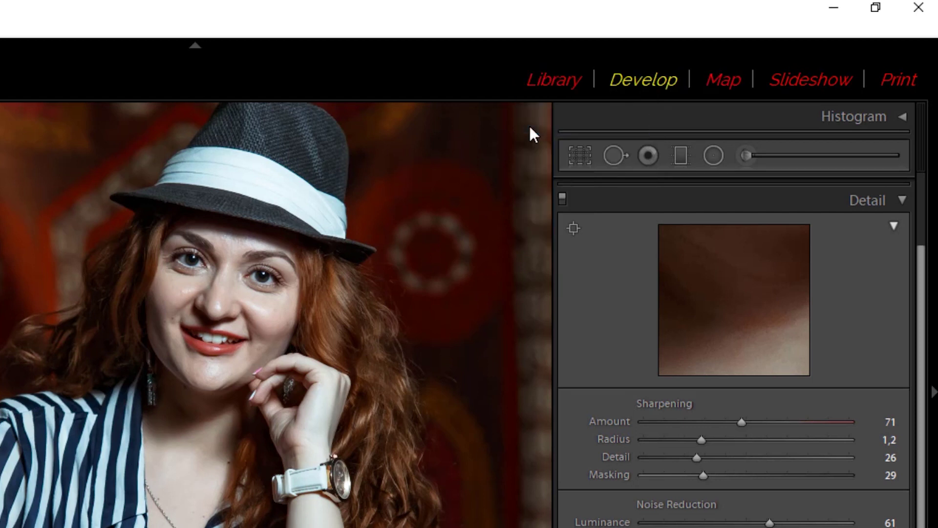
pyautogui.click(724, 78)
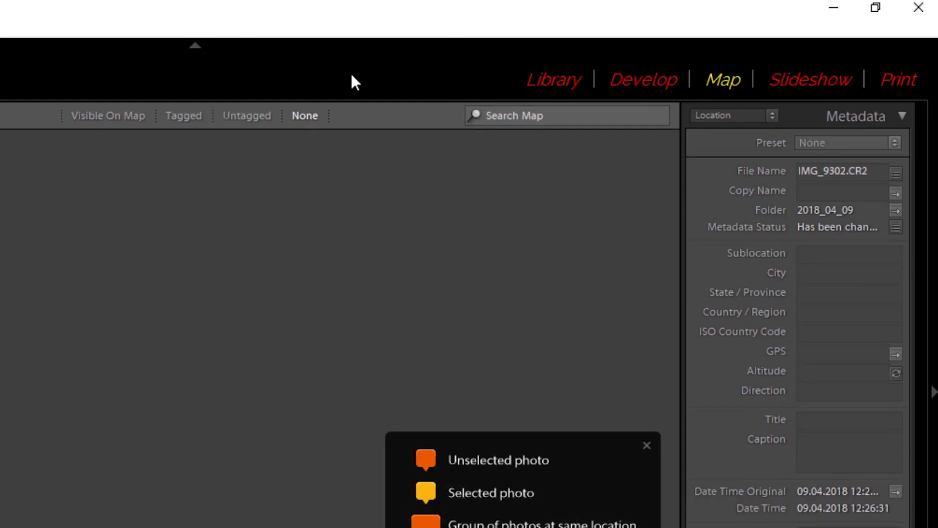
# Add Book and Web to the module picker, then switch to Print and Slideshow
pyautogui.rightClick(351, 73)
pyautogui.click(398, 152)
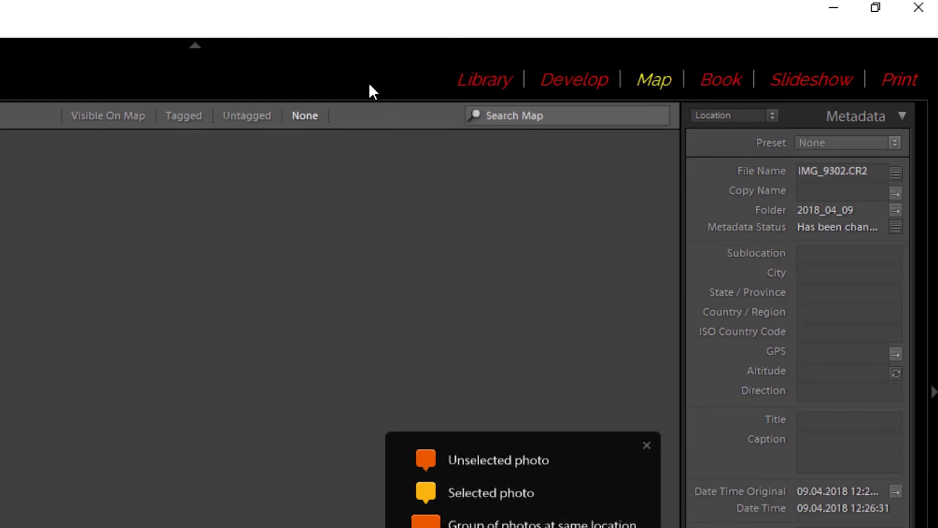
pyautogui.rightClick(346, 76)
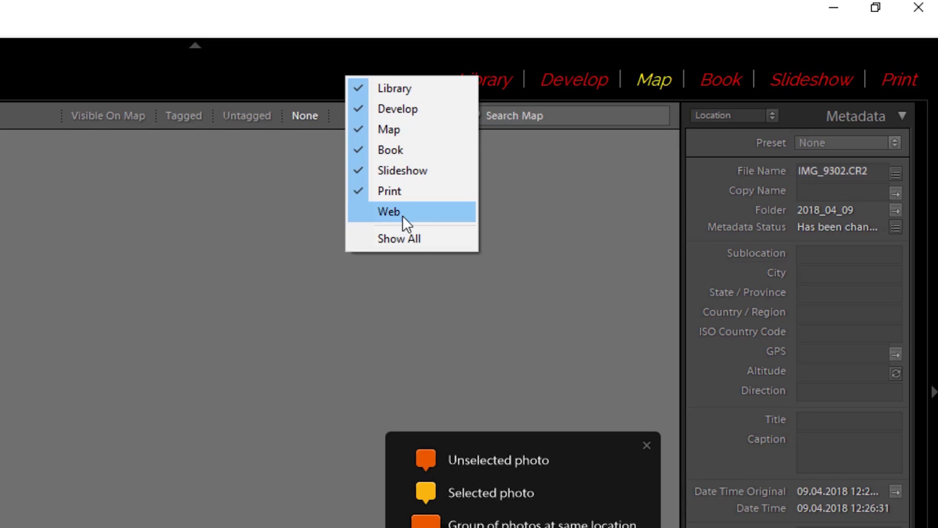
pyautogui.click(403, 215)
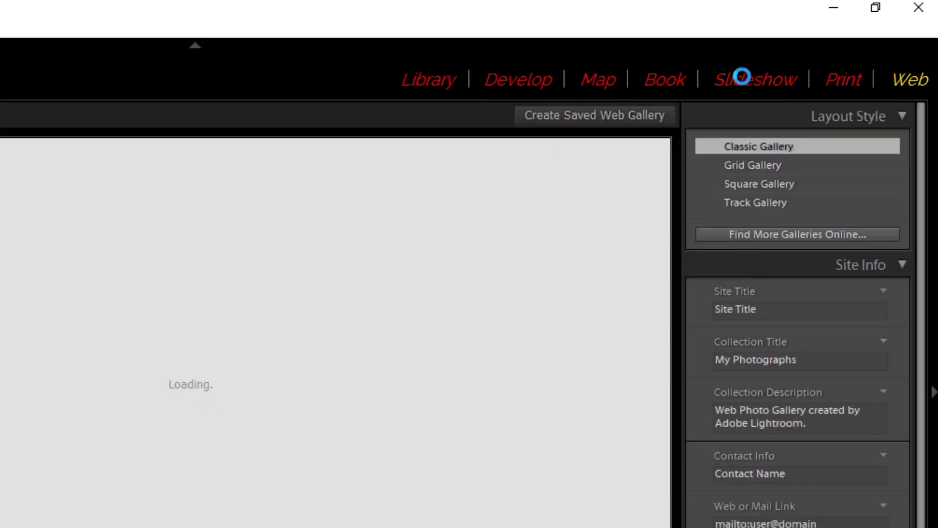
pyautogui.hotkey('ctrl', 'alt', '6')
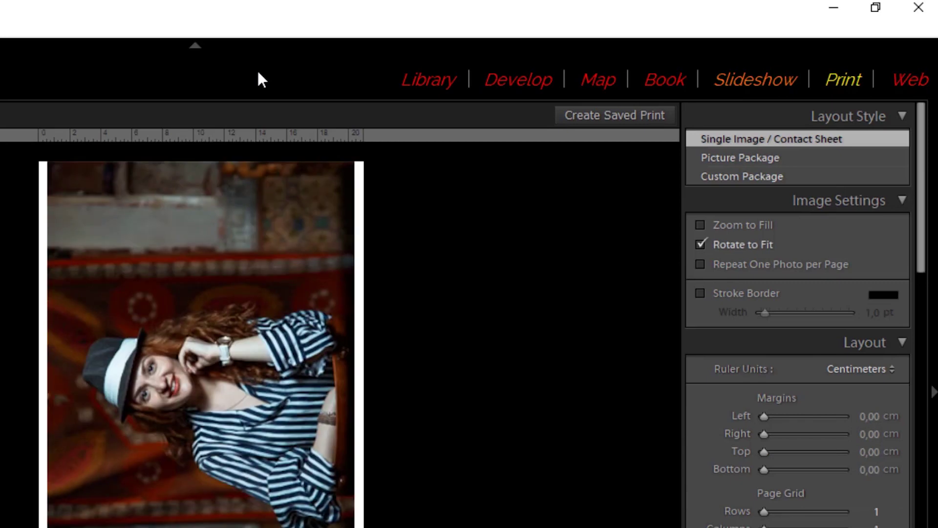
pyautogui.hotkey('ctrl', 'alt', '5')
# Remove Web, Map and Book, leaving Library, Develop, Slideshow and Print in the picker
pyautogui.rightClick(321, 76)
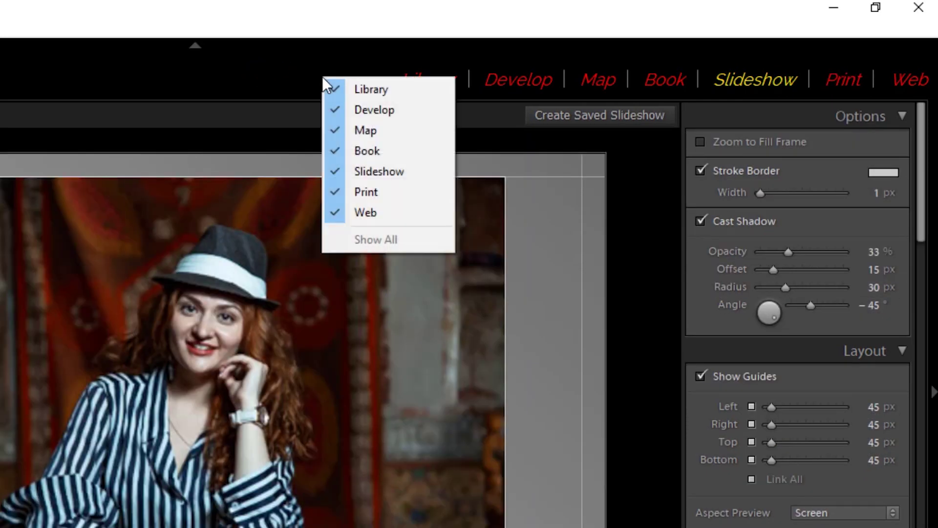
pyautogui.click(327, 221)
pyautogui.rightClick(343, 77)
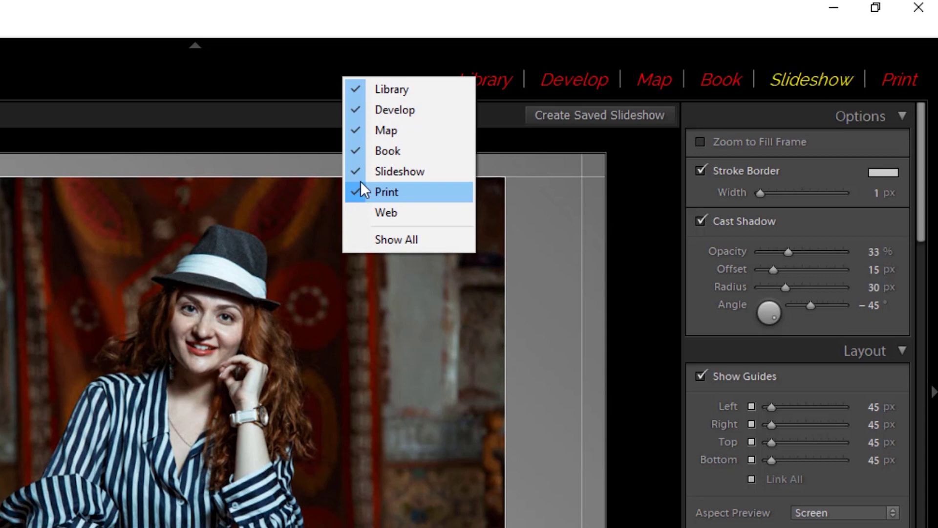
pyautogui.click(359, 130)
pyautogui.rightClick(368, 68)
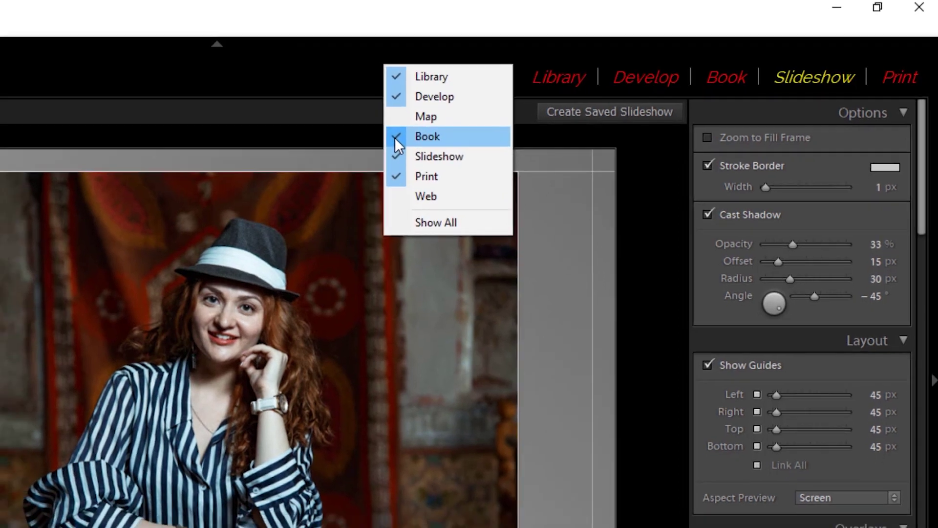
pyautogui.click(394, 140)
pyautogui.rightClick(555, 48)
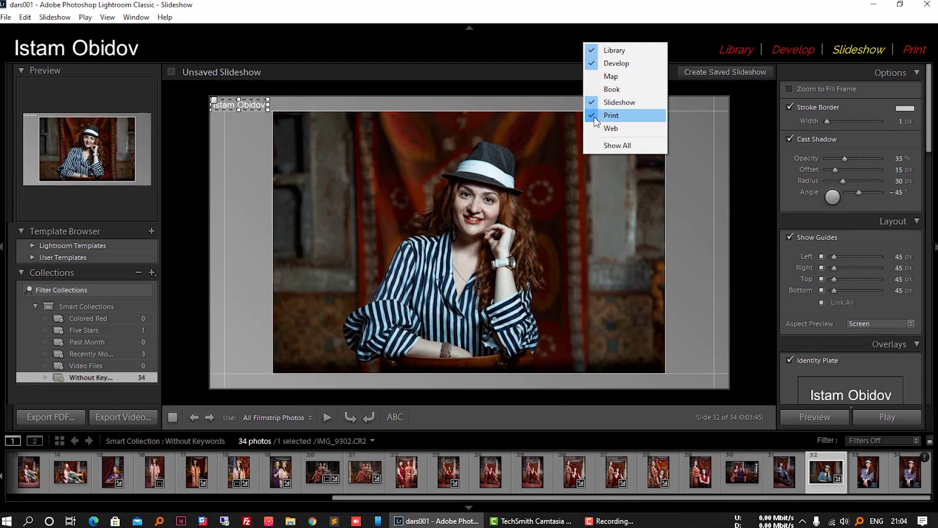
pyautogui.click(500, 55)
pyautogui.click(471, 234)
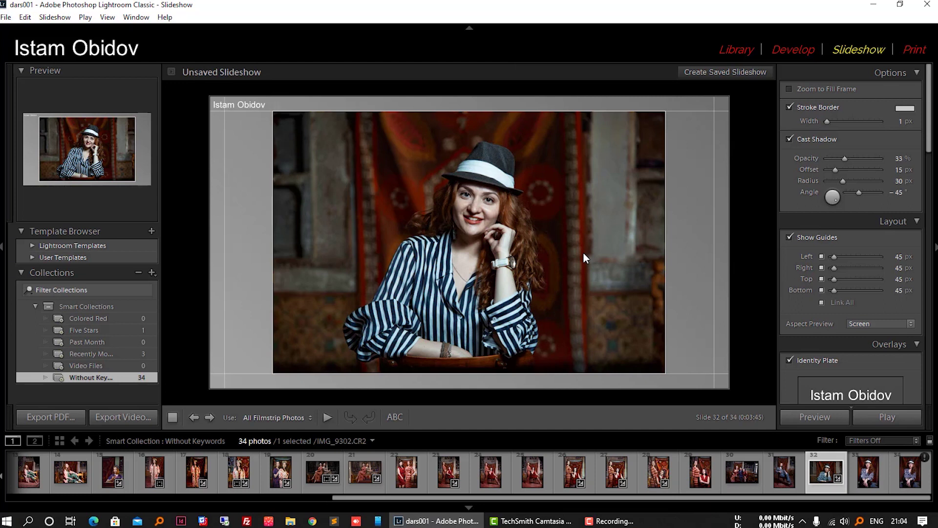
# Go to Library, press D for Develop, and open Edit > Edit Watermarks
pyautogui.click(746, 51)
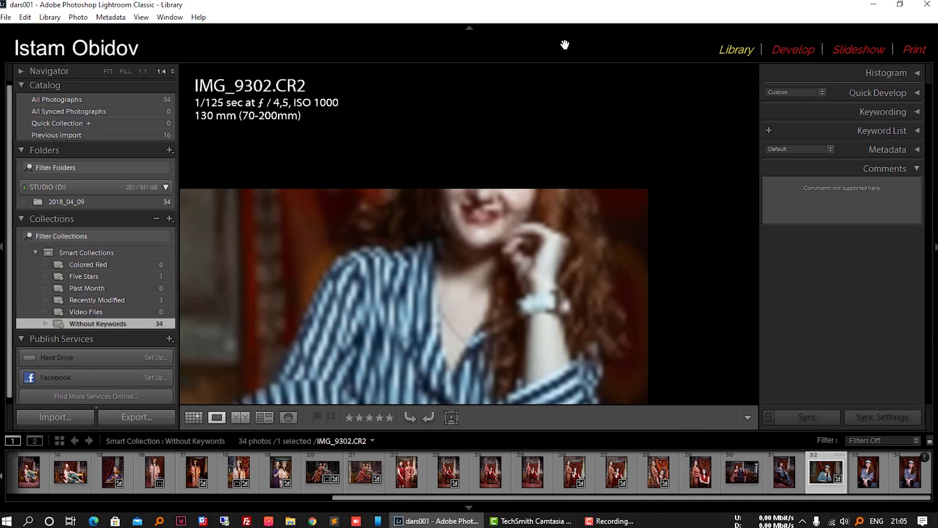
pyautogui.press('d')
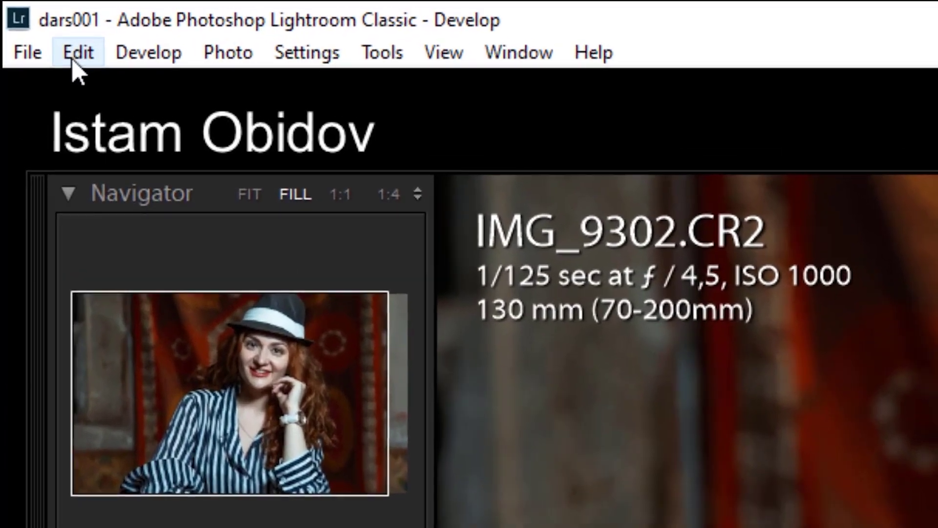
pyautogui.click(24, 18)
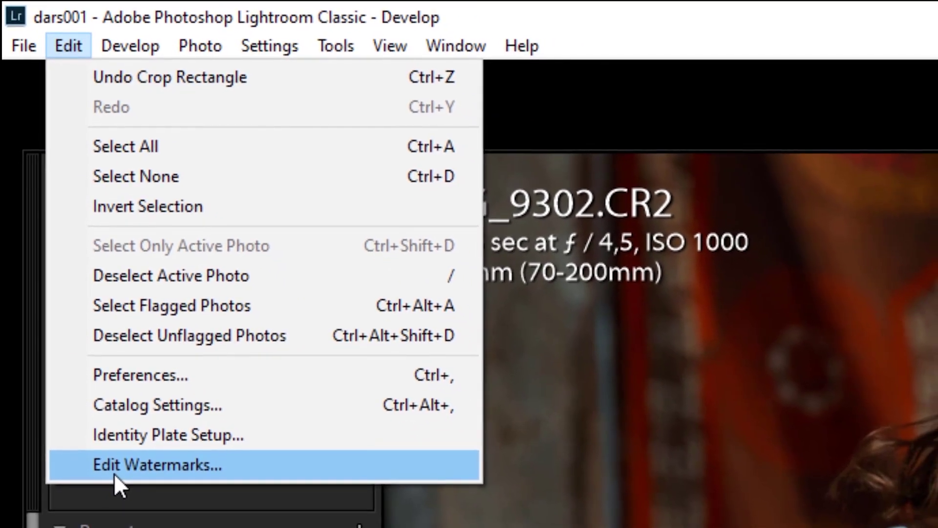
pyautogui.click(113, 473)
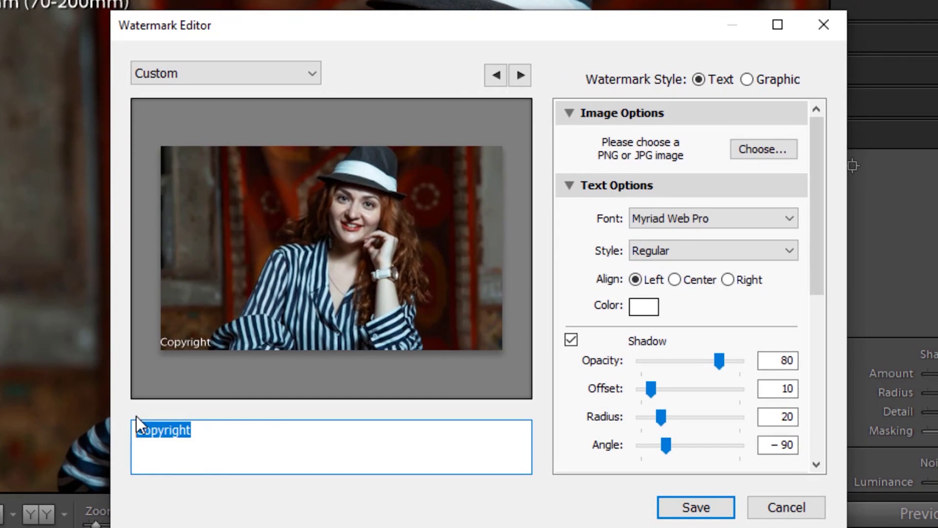
# Replace 'Copyright' with the photographer's name, capitalising the surname, and enlarge the watermark
pyautogui.press('BackSpace')
pyautogui.write('s')
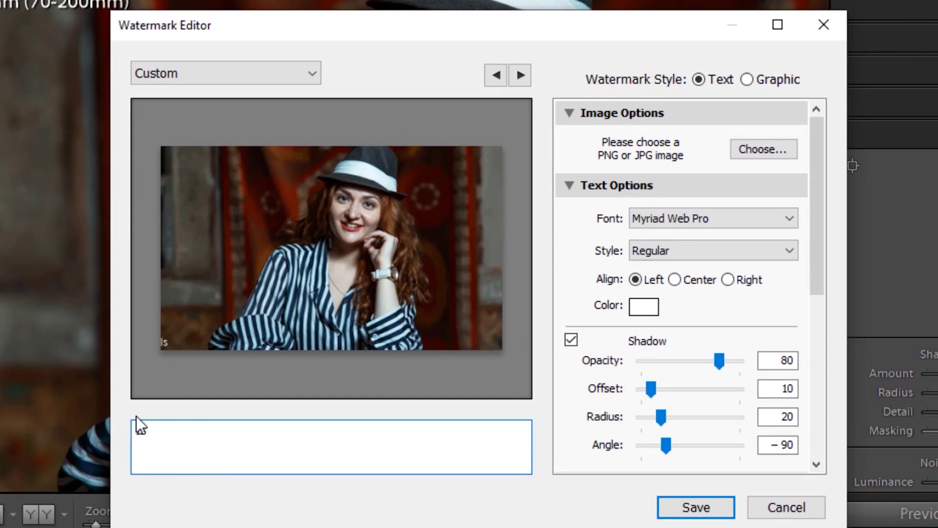
pyautogui.write('ta')
pyautogui.write('m')
pyautogui.write(' obidov')
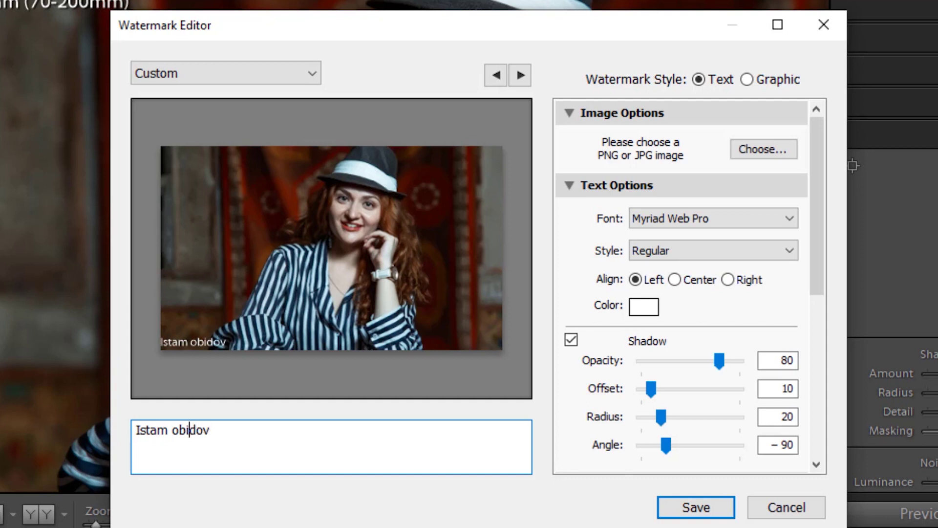
pyautogui.press('BackSpace')
pyautogui.write('O')
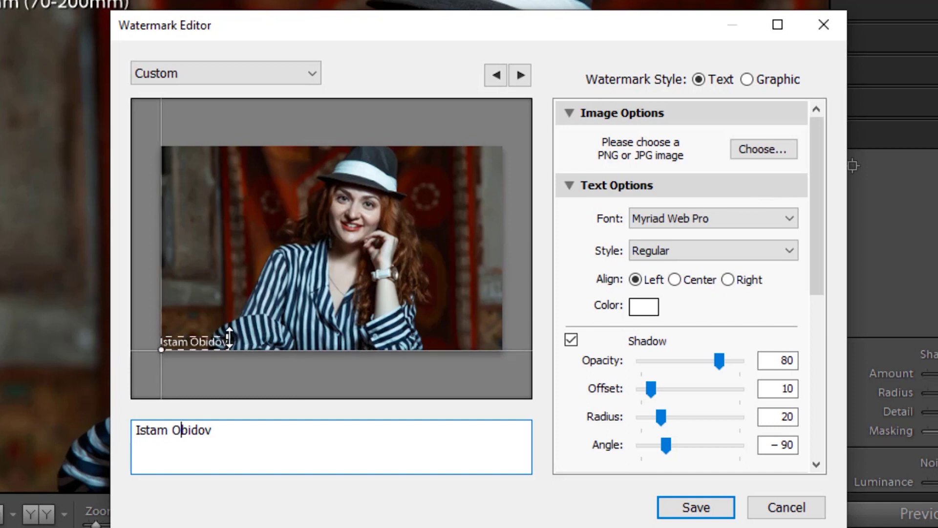
pyautogui.moveTo(229, 337)
pyautogui.mouseDown()
pyautogui.moveTo(244, 328)
pyautogui.moveTo(184, 335)
pyautogui.mouseUp()
# Select all the watermark text and delete it
pyautogui.click(241, 438)
pyautogui.hotkey('ctrl', 'a')
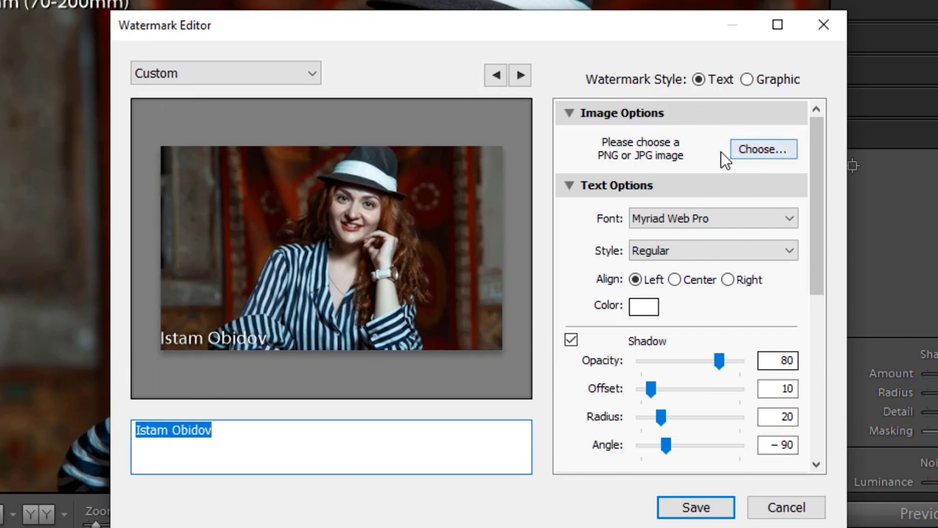
pyautogui.press('BackSpace')
# Switch to a graphic watermark using log2.png and enlarge it on the photo
pyautogui.click(760, 86)
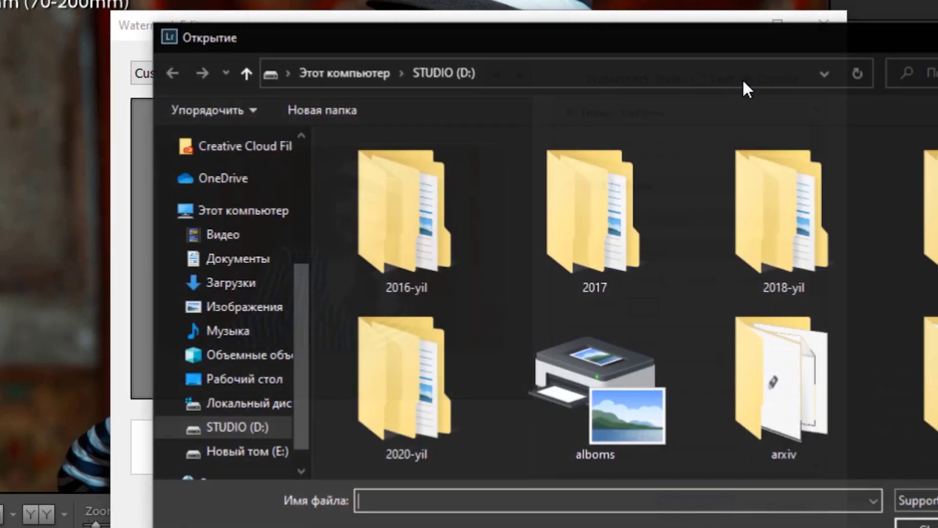
pyautogui.scroll(-5, 888, 350)
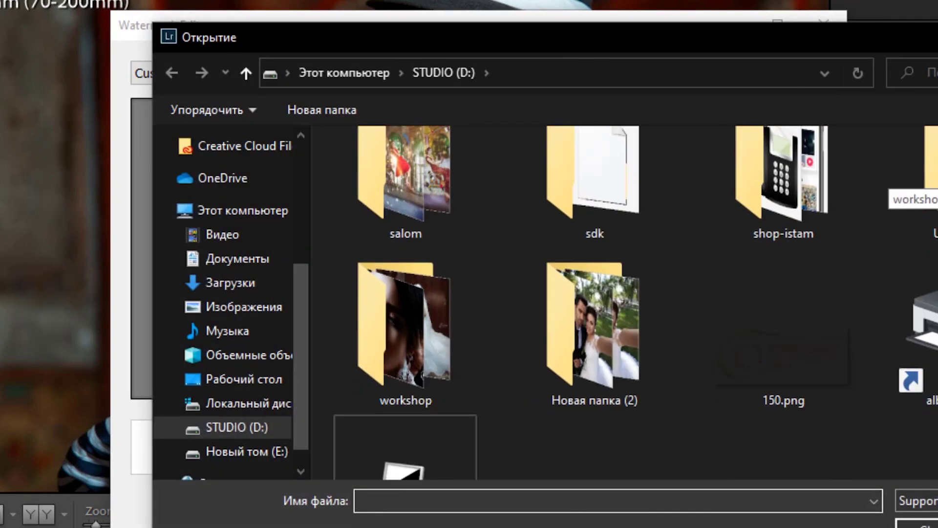
pyautogui.scroll(-5, 887, 350)
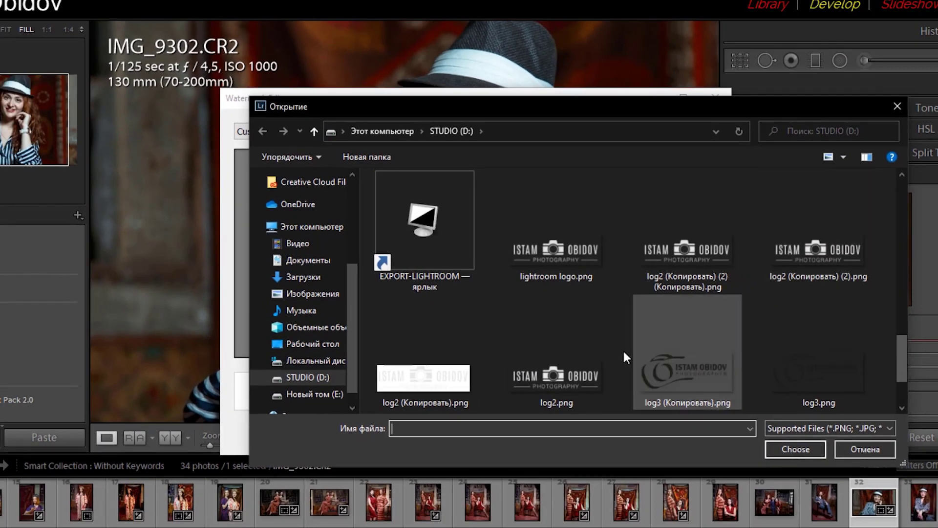
pyautogui.click(602, 371)
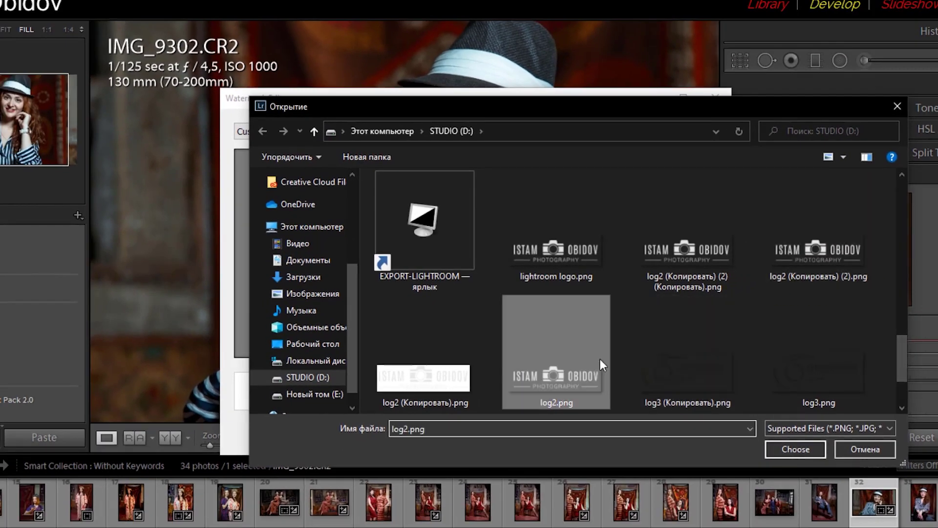
pyautogui.click(792, 455)
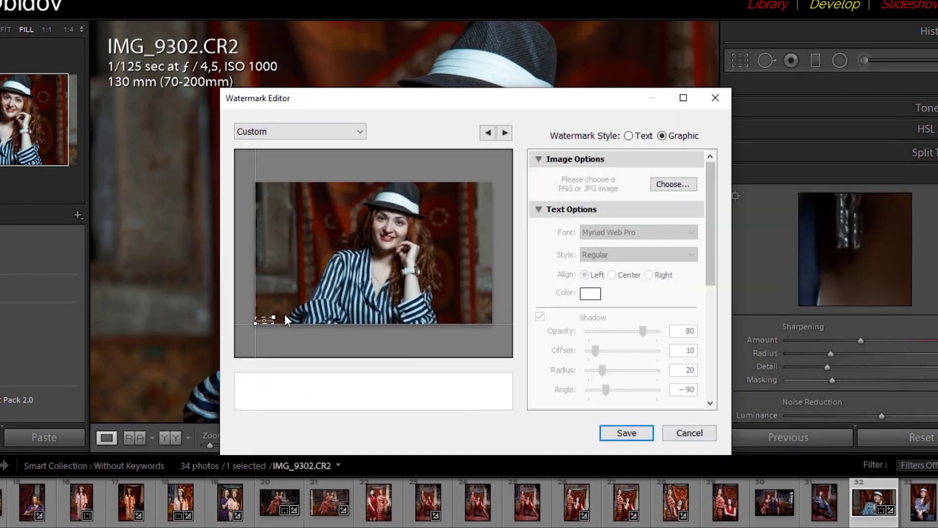
pyautogui.moveTo(276, 318); pyautogui.dragTo(297, 310)
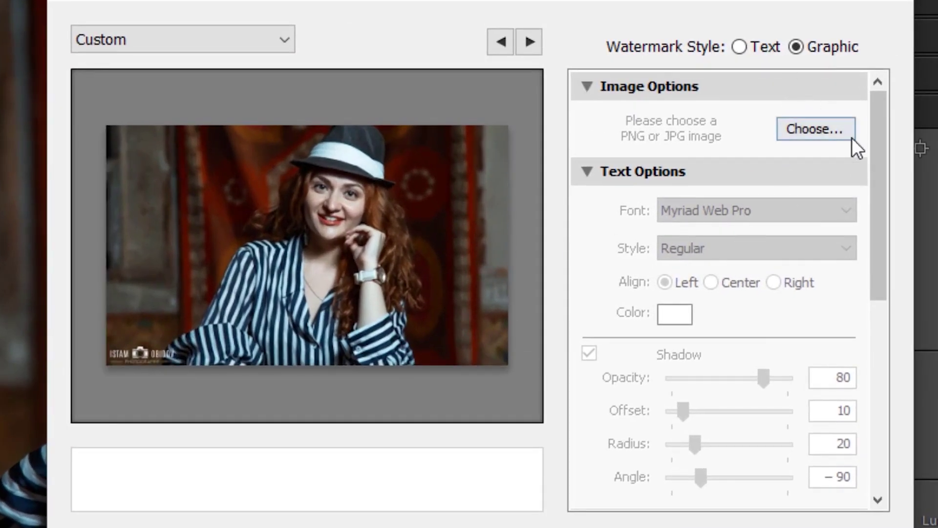
pyautogui.moveTo(875, 169)
pyautogui.mouseDown()
pyautogui.moveTo(886, 247)
pyautogui.moveTo(878, 368)
pyautogui.mouseUp()
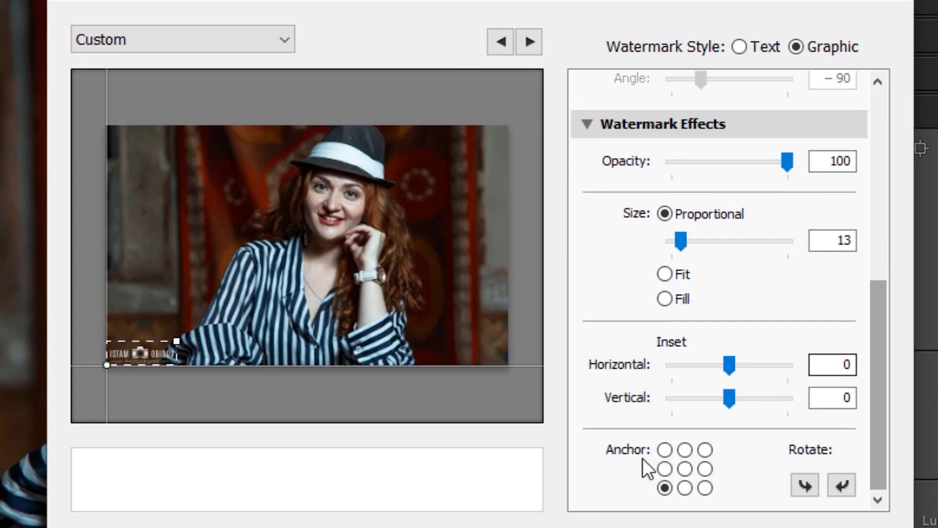
# Anchor the logo middle-right at size 15 and lower opacity to 49
pyautogui.click(665, 469)
pyautogui.click(705, 469)
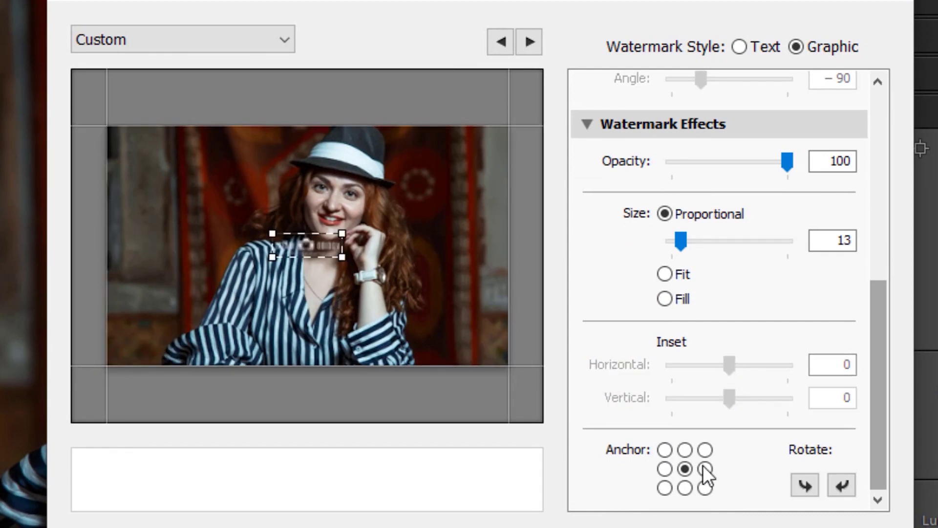
pyautogui.click(705, 488)
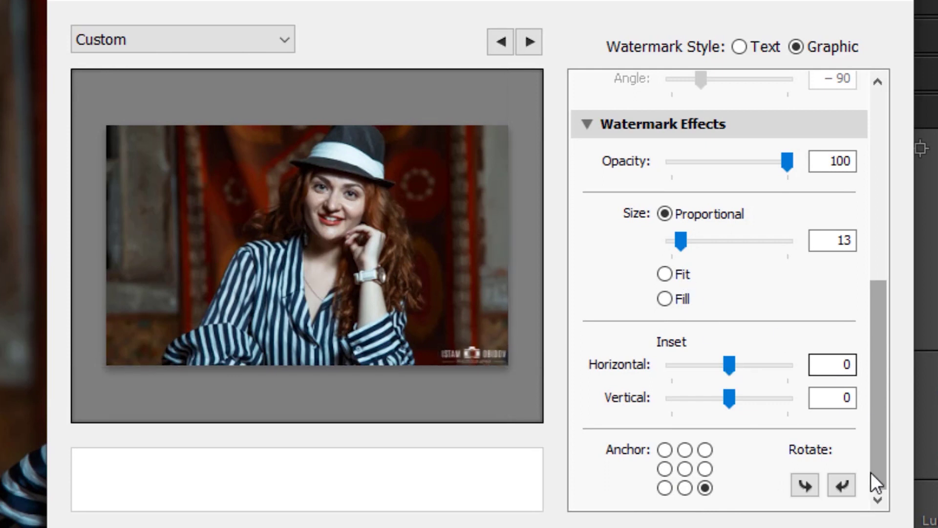
pyautogui.moveTo(879, 439); pyautogui.dragTo(900, 185)
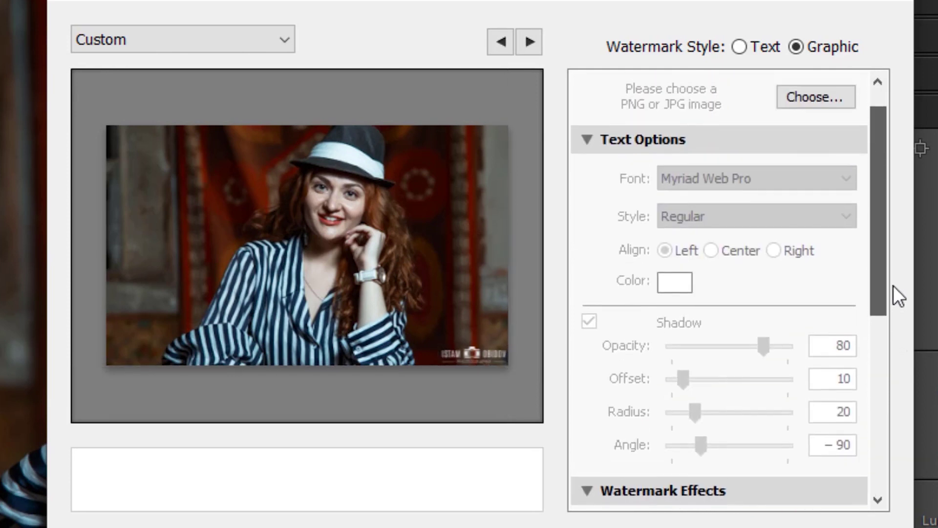
pyautogui.click(590, 93)
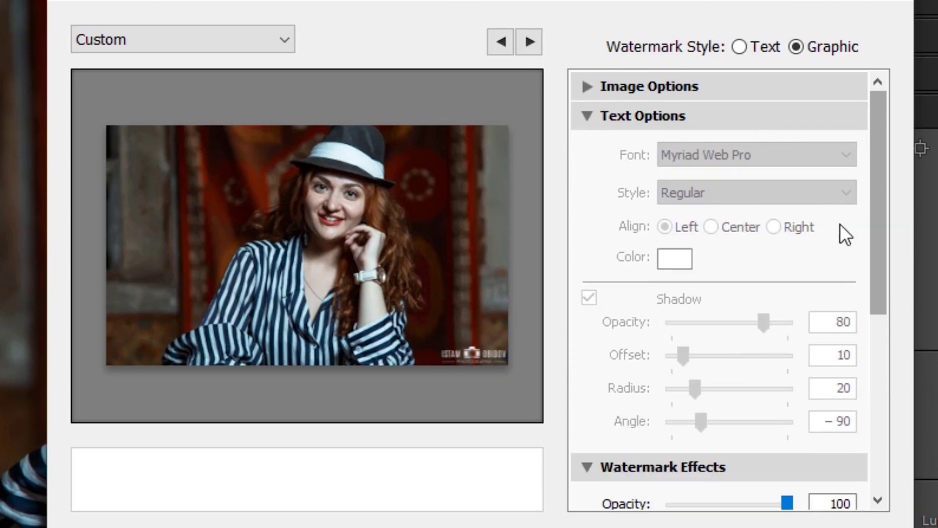
pyautogui.click(586, 114)
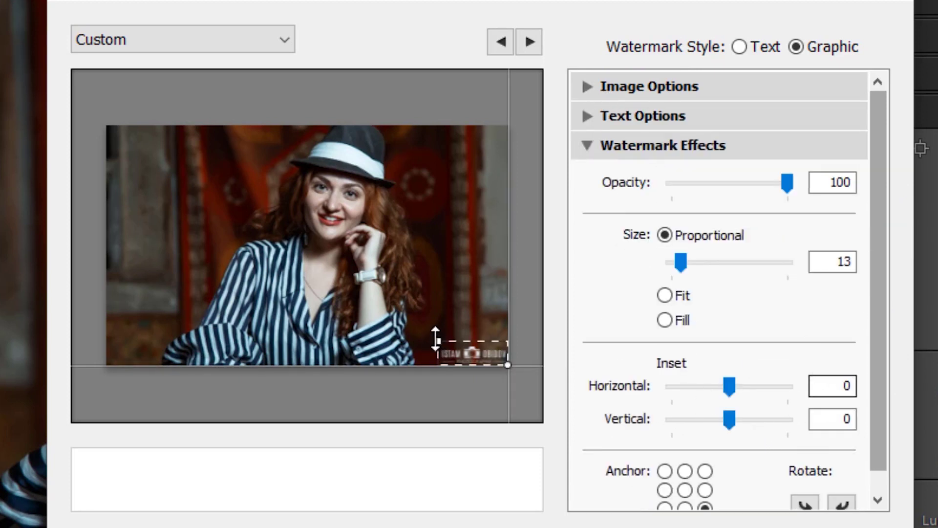
pyautogui.moveTo(434, 339); pyautogui.dragTo(428, 336)
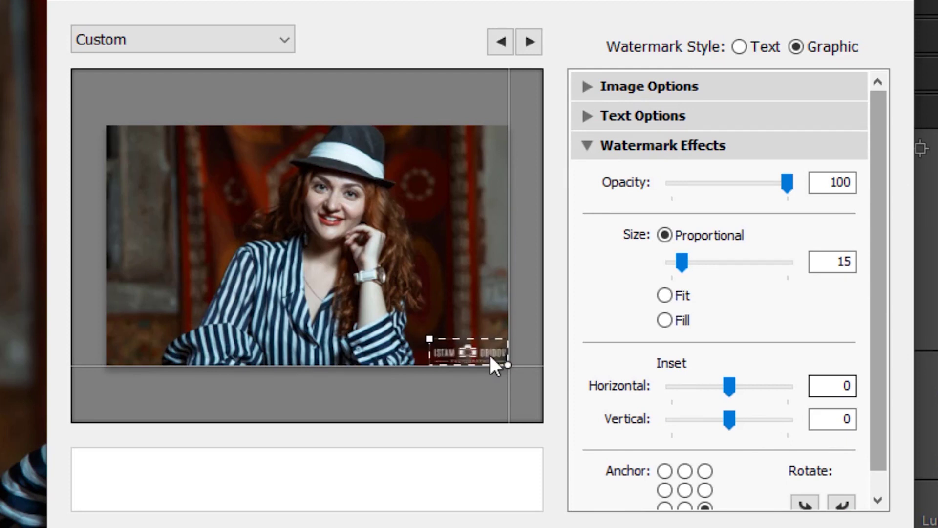
pyautogui.click(705, 490)
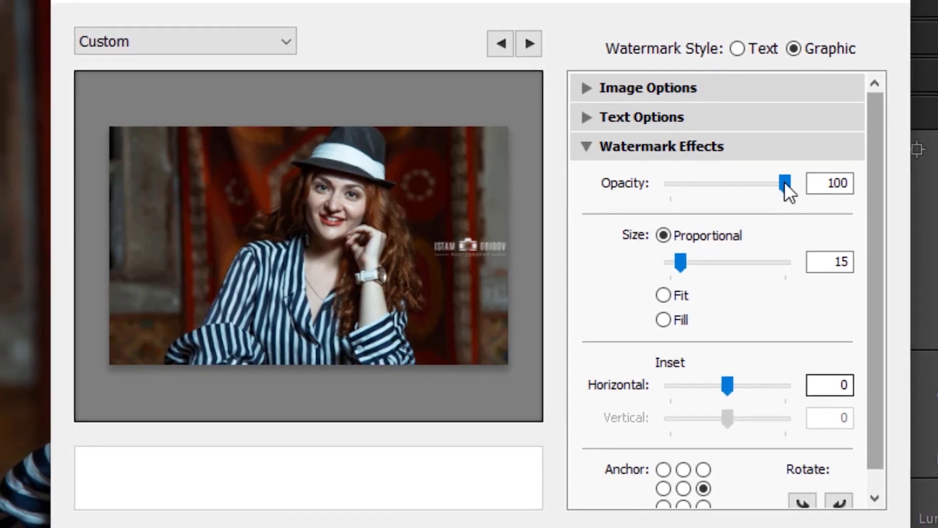
pyautogui.moveTo(784, 182)
pyautogui.mouseDown()
pyautogui.moveTo(604, 188)
pyautogui.moveTo(734, 192)
pyautogui.moveTo(674, 208)
pyautogui.moveTo(719, 236)
pyautogui.mouseUp()
# Try Fill and Fit sizing, then return the logo watermark to Proportional
pyautogui.click(668, 317)
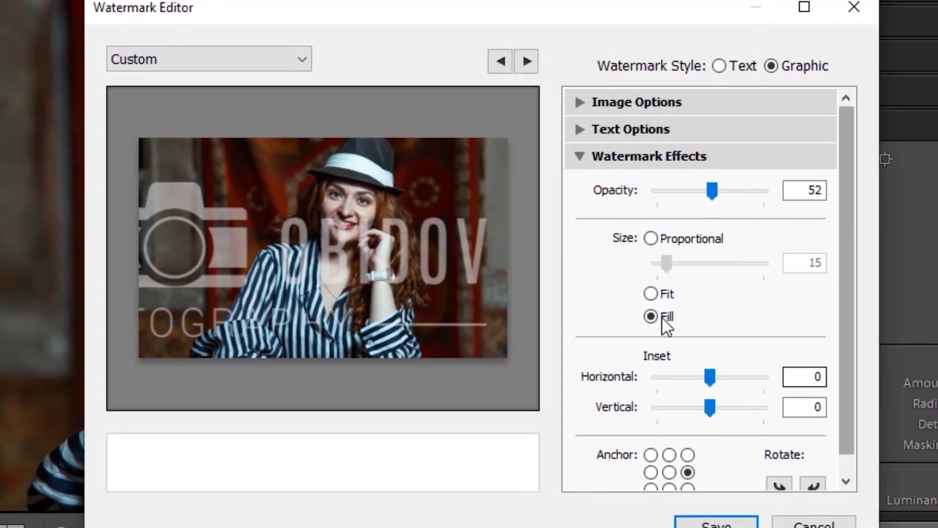
pyautogui.click(652, 293)
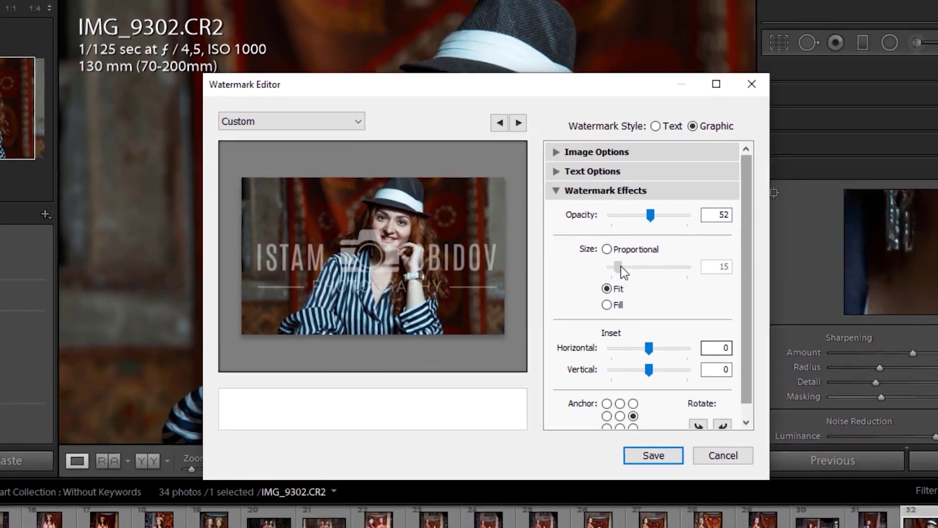
pyautogui.click(614, 249)
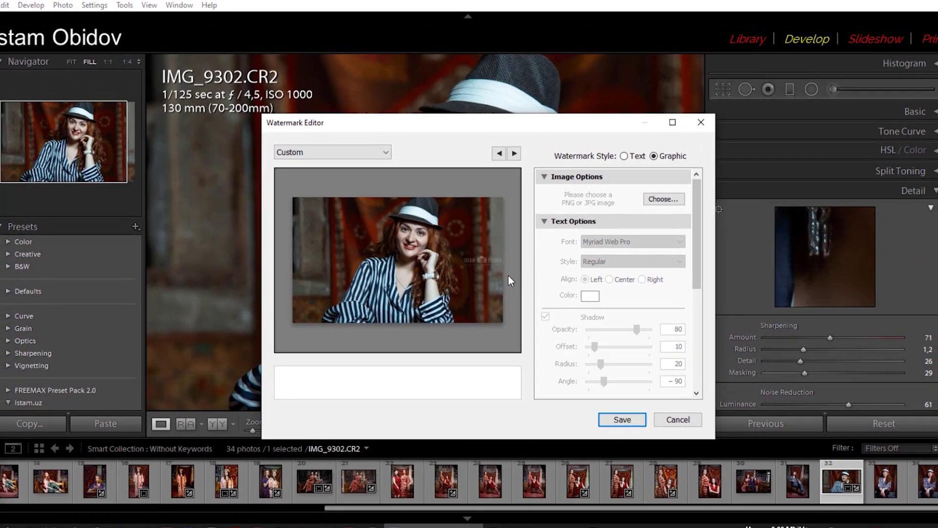
# Create the logo watermark preset, then recentre the Develop photo and zoom to Fit
pyautogui.click(617, 416)
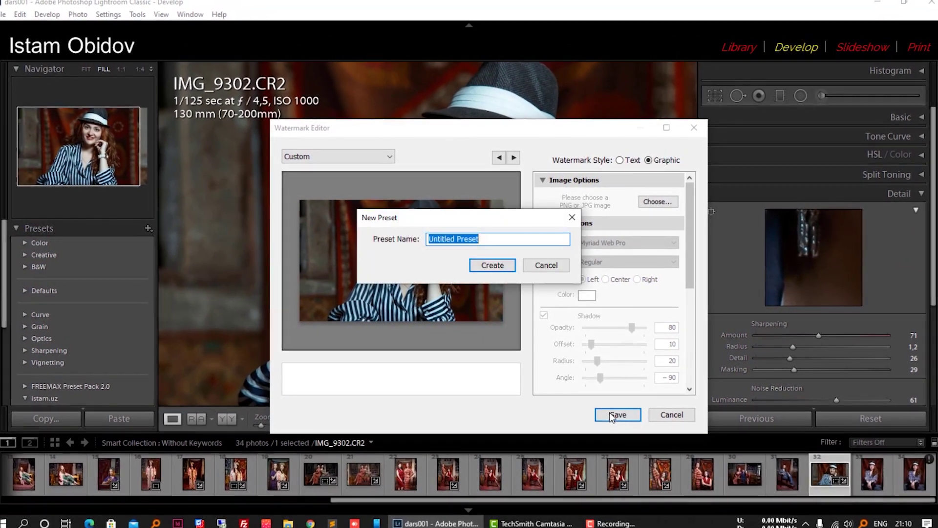
pyautogui.click(493, 266)
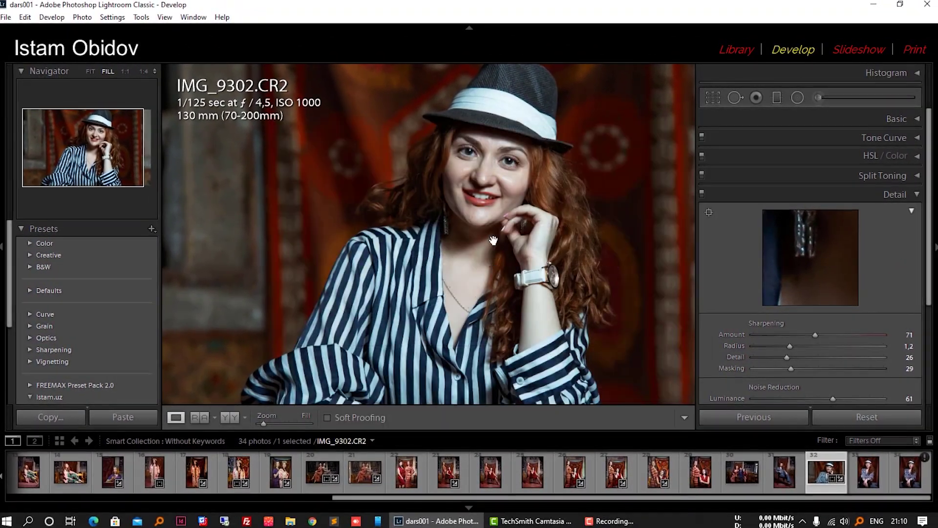
pyautogui.moveTo(517, 260); pyautogui.dragTo(449, 246)
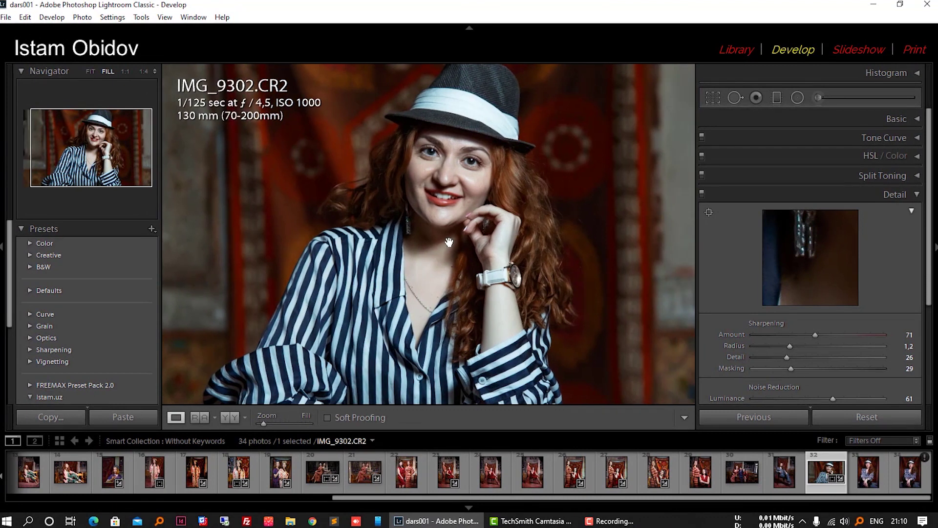
pyautogui.click(469, 247)
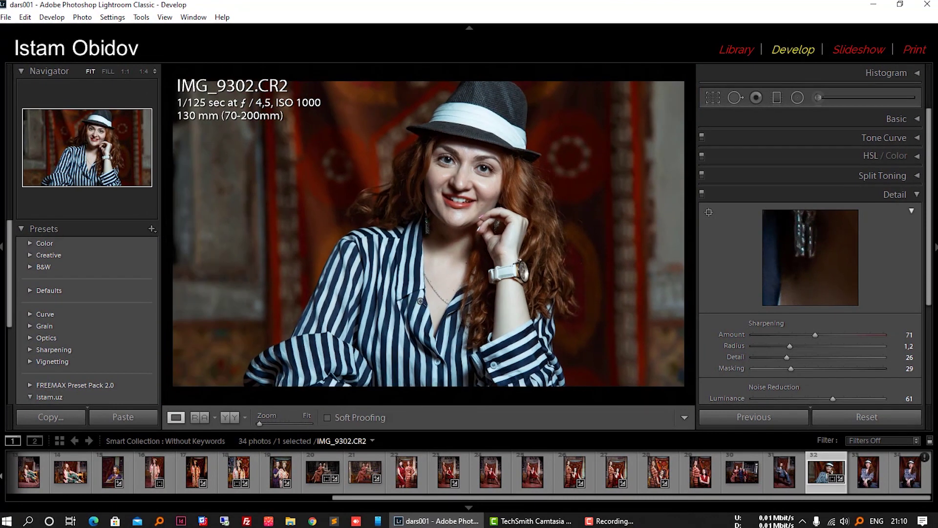